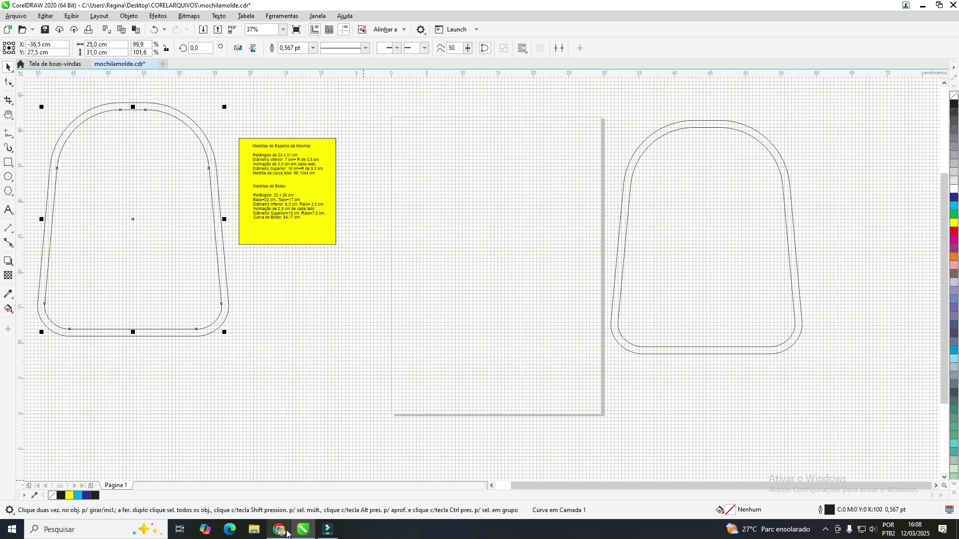
Switch to the YouTube backpack-pattern video in Chrome, review the part where the pattern piece is measured and drawn, and pause it.
{"action": "left_click", "coordinate": [280, 530]}
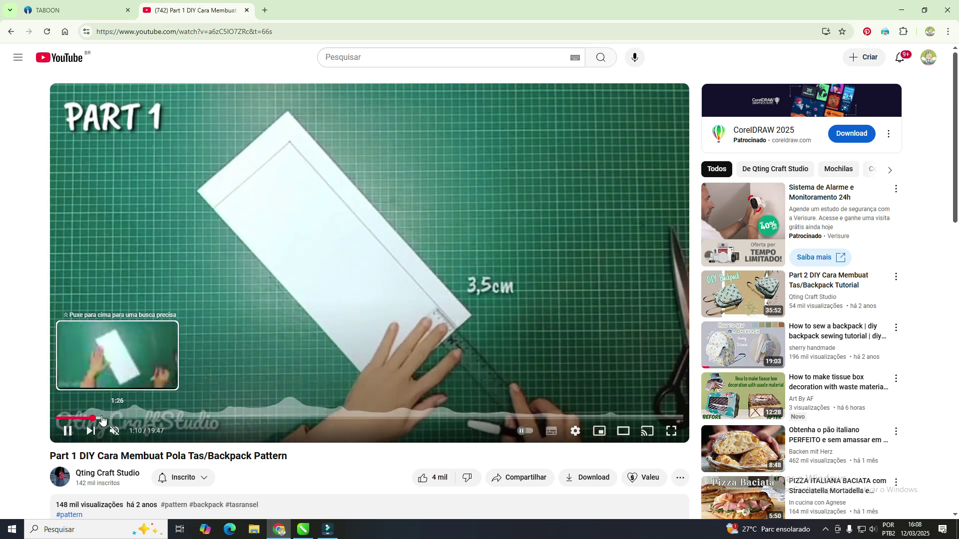
{"action": "left_click_drag", "start_coordinate": [102, 420], "coordinate": [143, 419]}
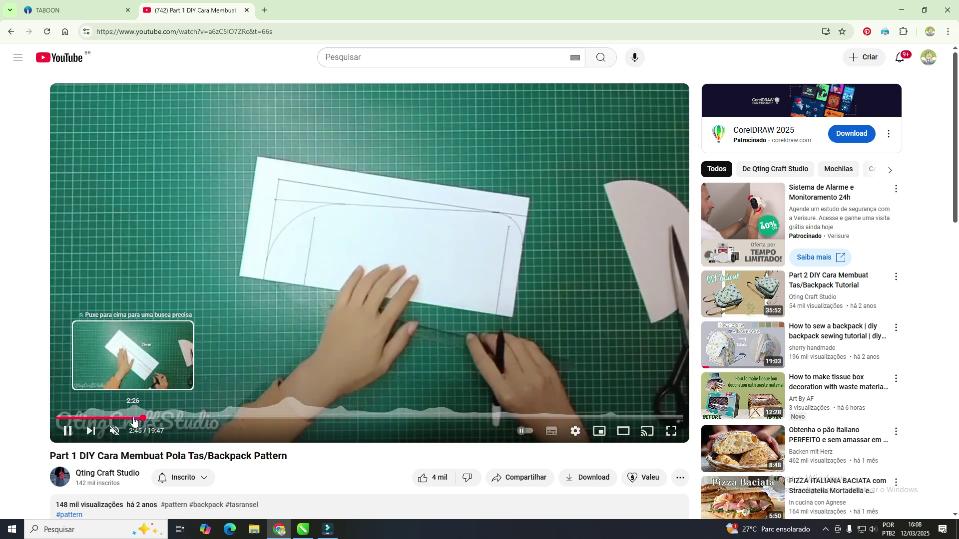
{"action": "left_click_drag", "start_coordinate": [133, 420], "coordinate": [133, 420]}
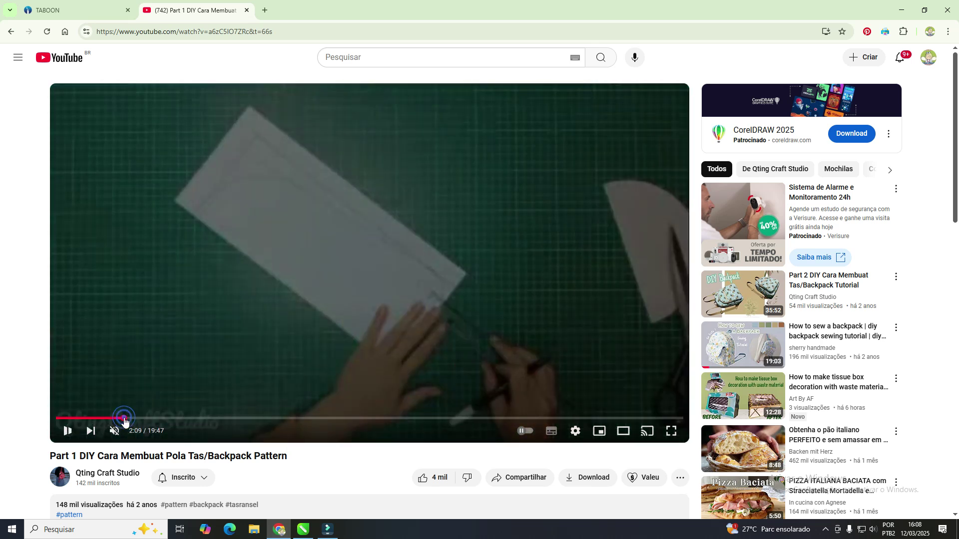
{"action": "left_click_drag", "start_coordinate": [125, 419], "coordinate": [124, 419]}
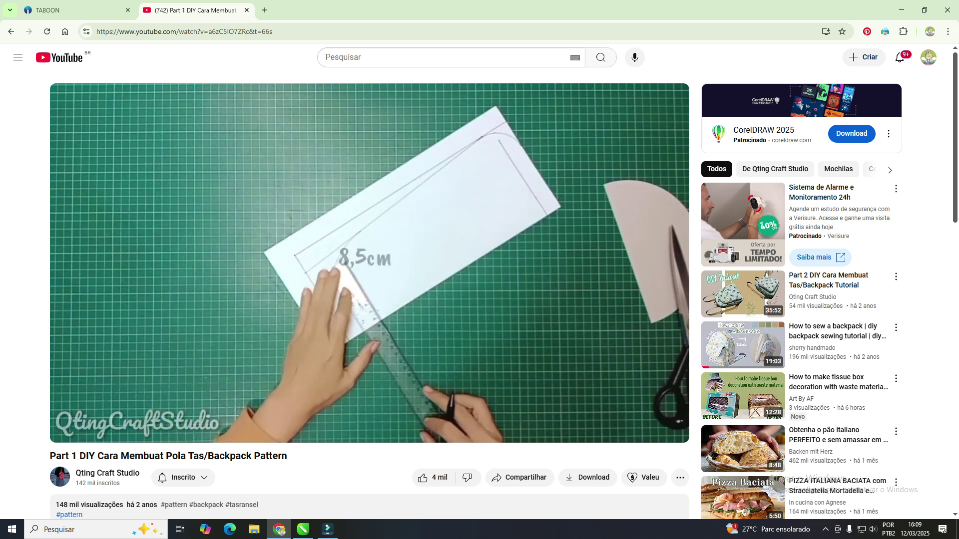
{"action": "mouse_move", "coordinate": [443, 311]}
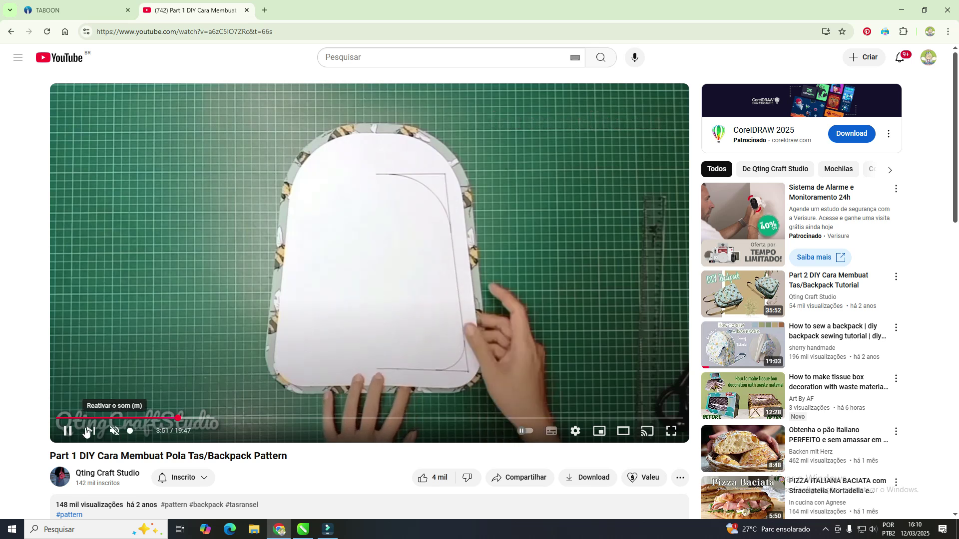
{"action": "left_click", "coordinate": [65, 433]}
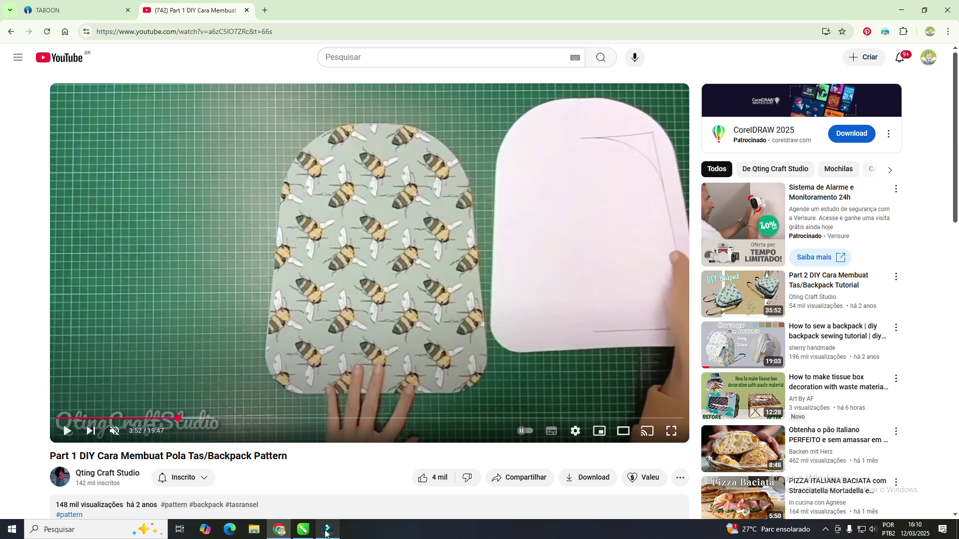
Return to CorelDRAW, enlarge the yellow measurements note to about 23.6 x 25.8 cm, and shift it up toward the nearby backpack pattern.
{"action": "left_click", "coordinate": [305, 534]}
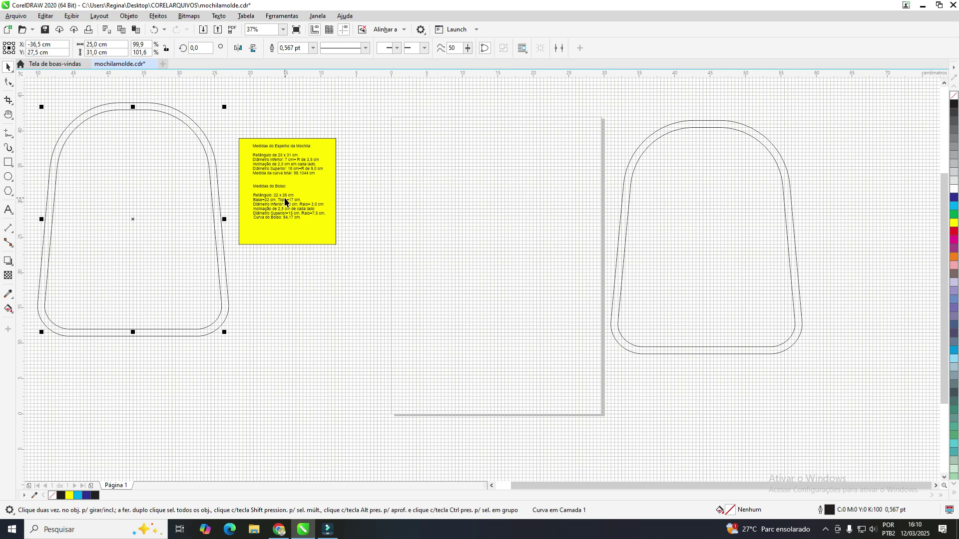
{"action": "left_click", "coordinate": [319, 239]}
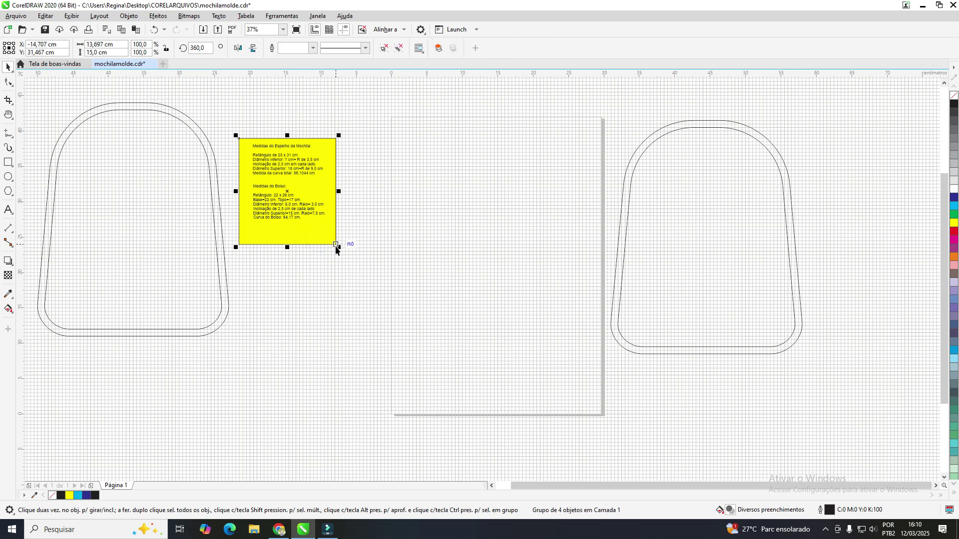
{"action": "left_click_drag", "start_coordinate": [338, 246], "coordinate": [408, 324]}
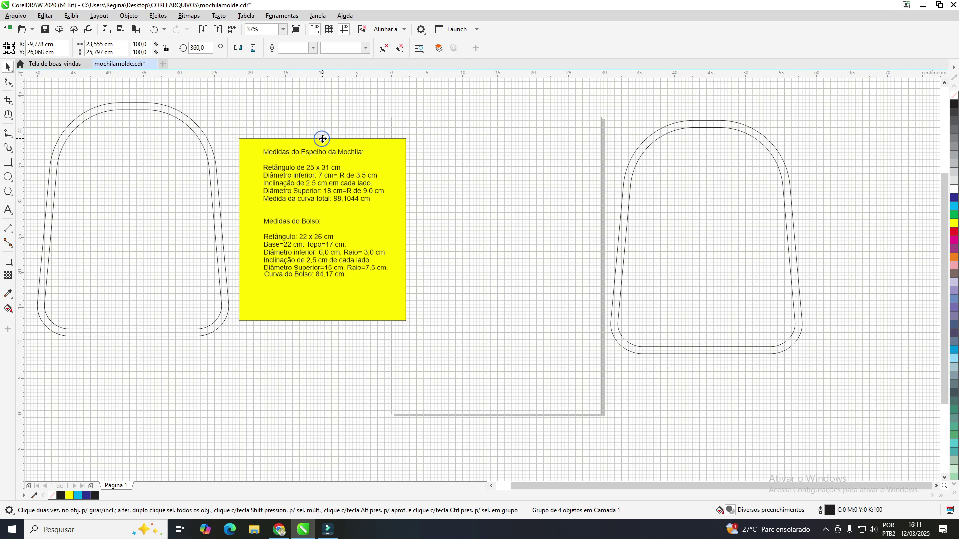
{"action": "left_click_drag", "start_coordinate": [322, 138], "coordinate": [278, 101]}
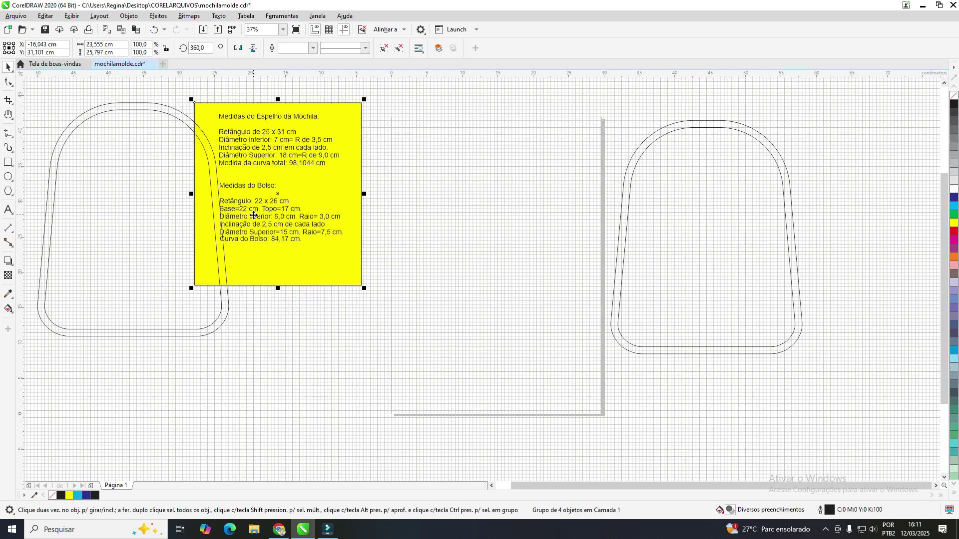
{"action": "left_click", "coordinate": [8, 163]}
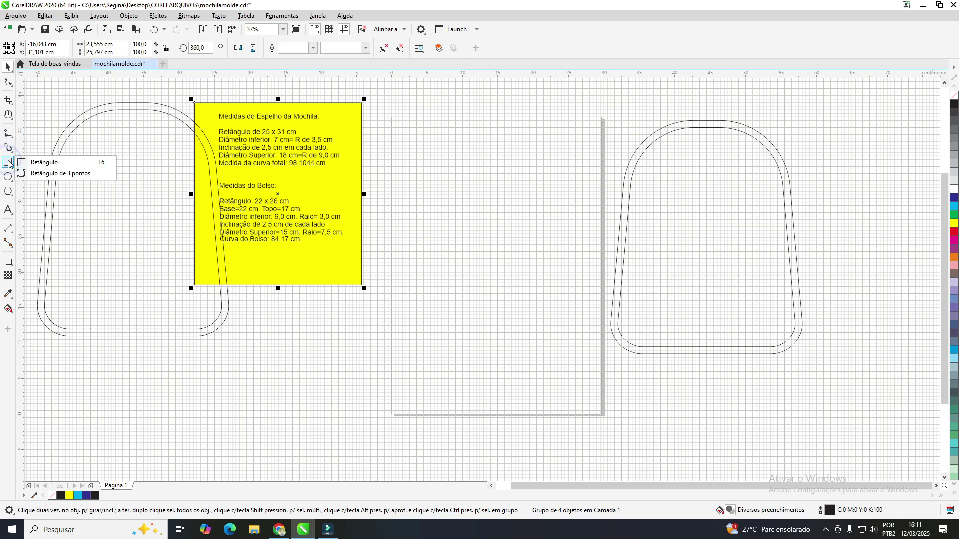
{"action": "left_click", "coordinate": [40, 163]}
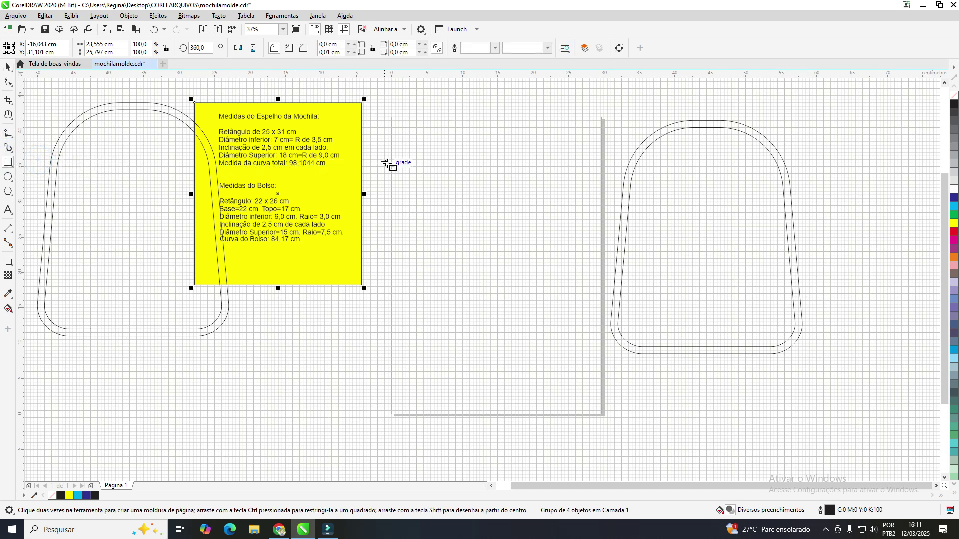
{"action": "left_click_drag", "start_coordinate": [416, 160], "coordinate": [564, 356]}
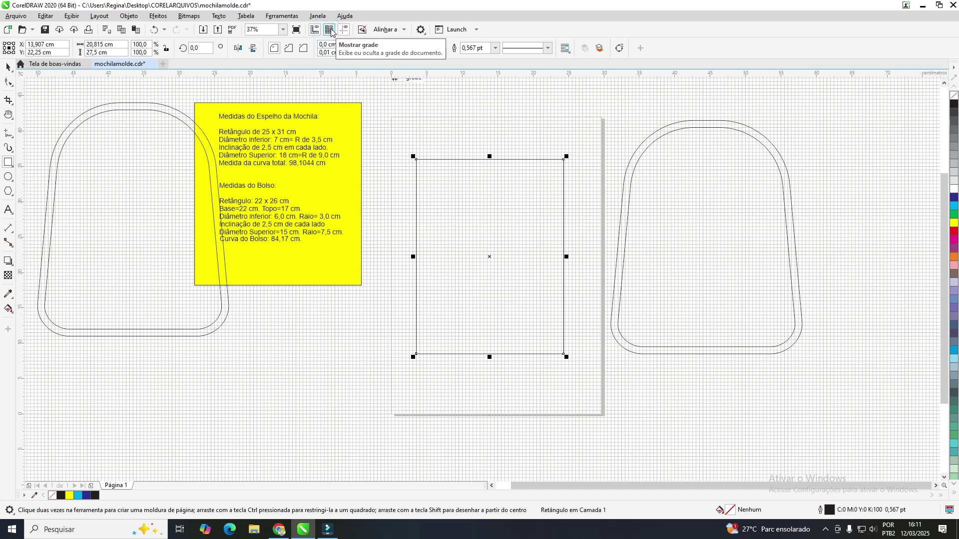
{"action": "left_click", "coordinate": [155, 30]}
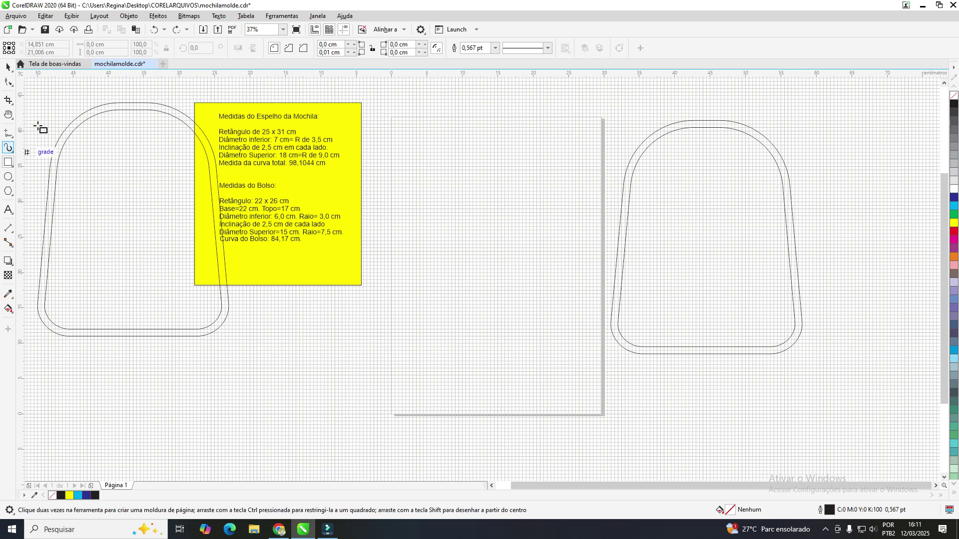
Review the document's grid and ruler settings in the program options.
{"action": "left_click", "coordinate": [292, 16]}
{"action": "mouse_move", "coordinate": [290, 32]}
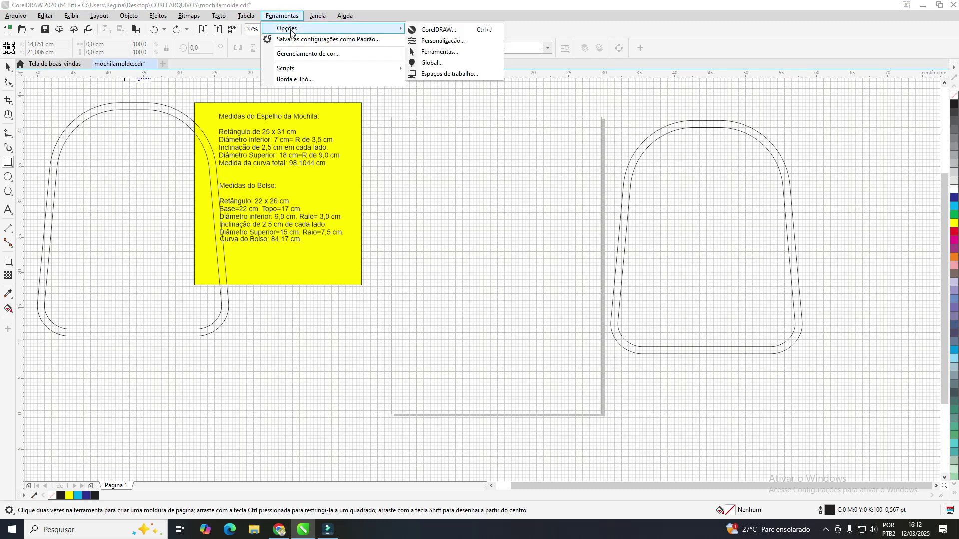
{"action": "left_click", "coordinate": [430, 30]}
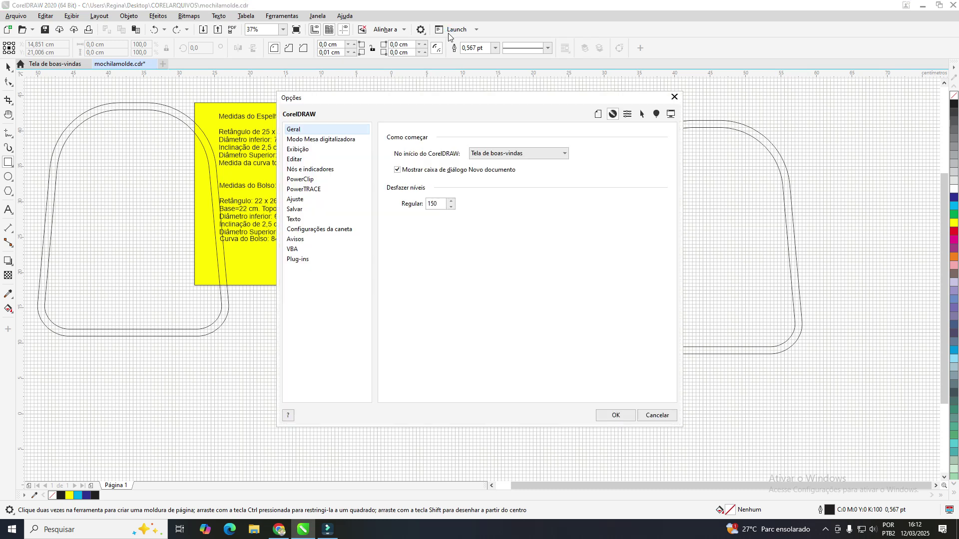
{"action": "left_click", "coordinate": [598, 115]}
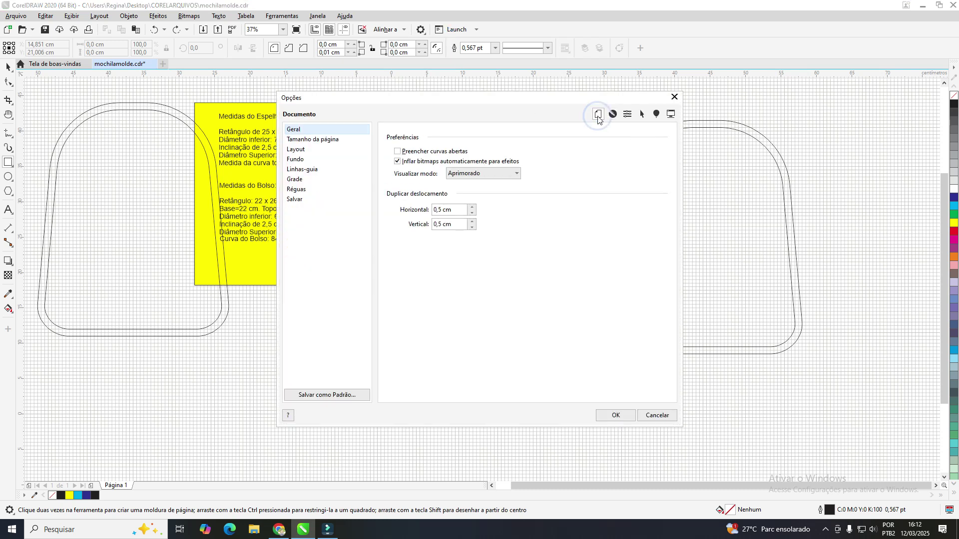
{"action": "left_click", "coordinate": [293, 180]}
{"action": "left_click", "coordinate": [293, 180]}
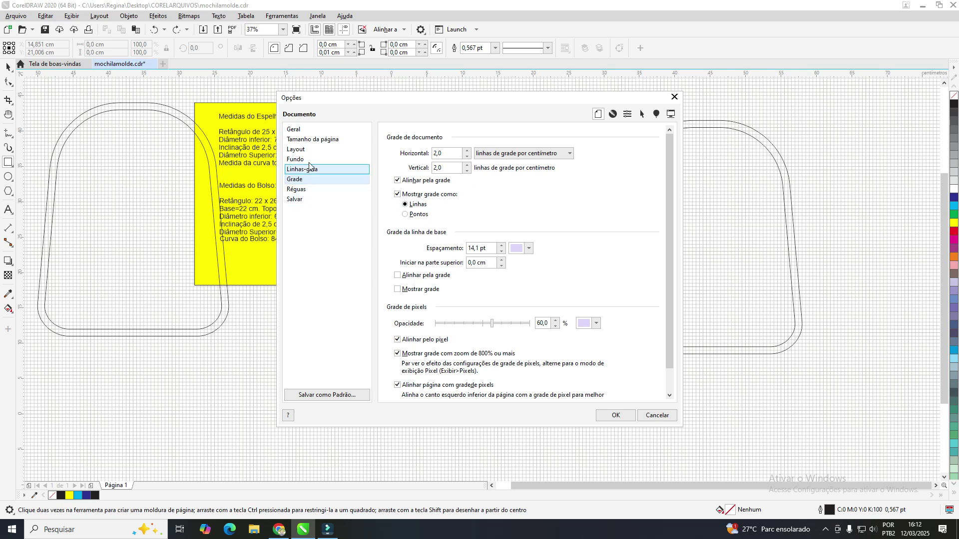
{"action": "left_click", "coordinate": [299, 191]}
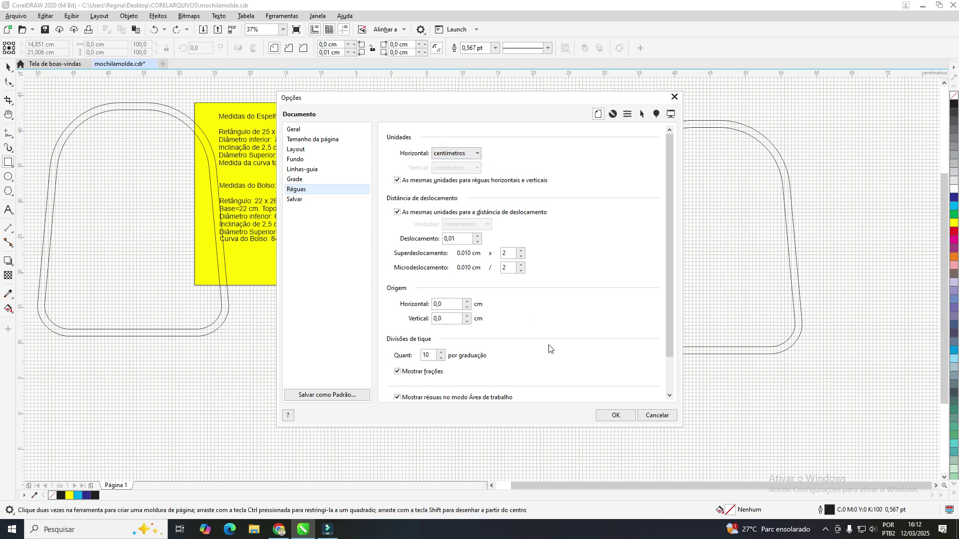
{"action": "left_click", "coordinate": [613, 417]}
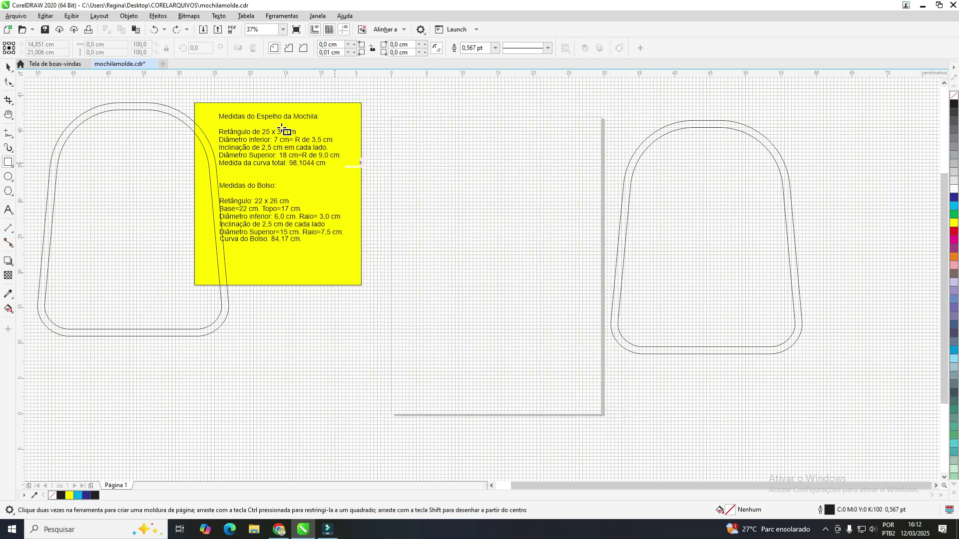
Draw a rectangle about 20 x 26.5 cm in the middle of the page for the pocket.
{"action": "scroll", "coordinate": [456, 198], "scroll_direction": "up", "scroll_amount": 2}
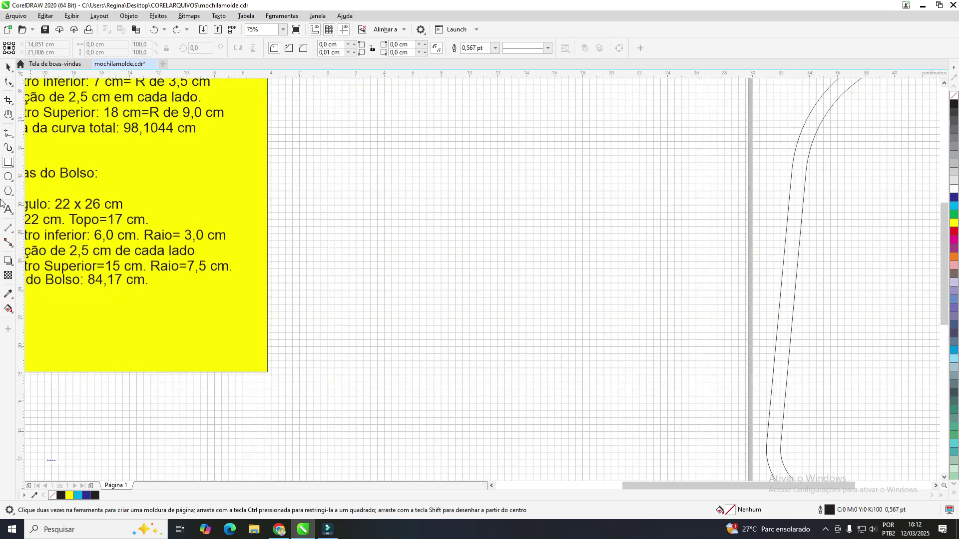
{"action": "left_click", "coordinate": [7, 119]}
{"action": "left_click_drag", "start_coordinate": [730, 223], "coordinate": [954, 264]}
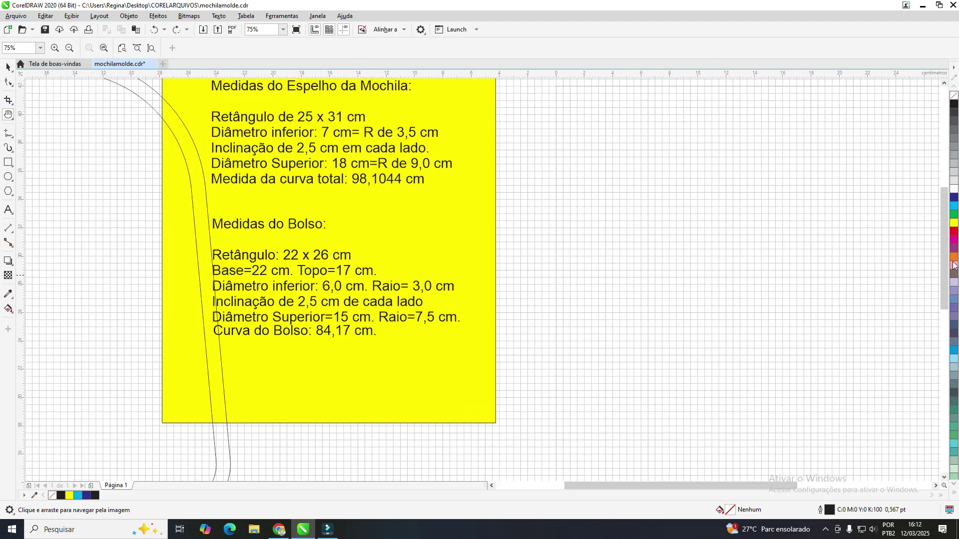
{"action": "scroll", "coordinate": [738, 233], "scroll_direction": "down", "scroll_amount": 1}
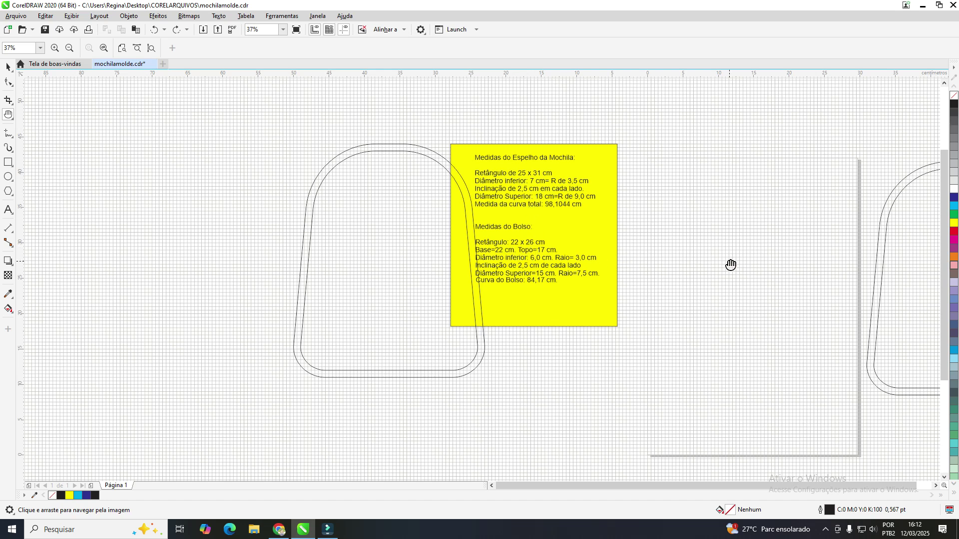
{"action": "left_click_drag", "start_coordinate": [730, 265], "coordinate": [527, 228]}
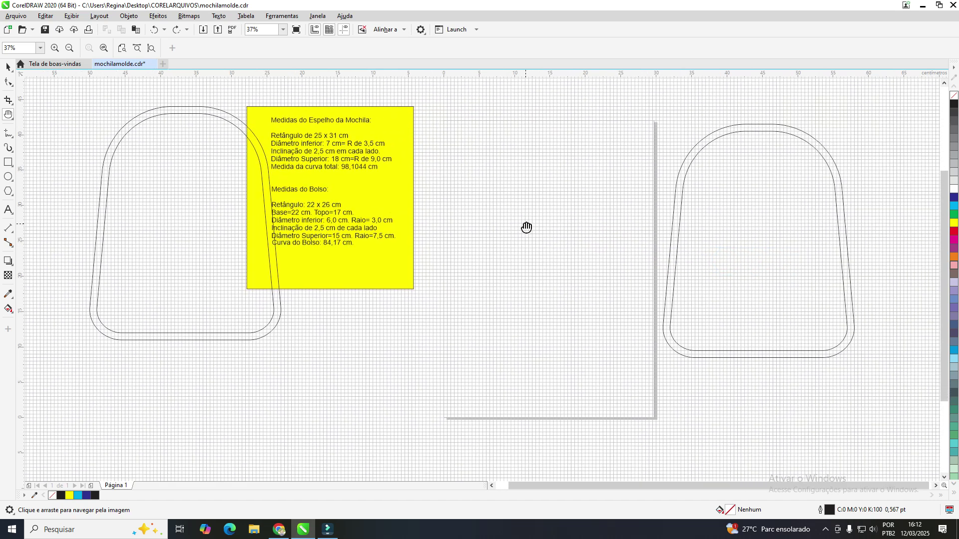
{"action": "left_click", "coordinate": [7, 162]}
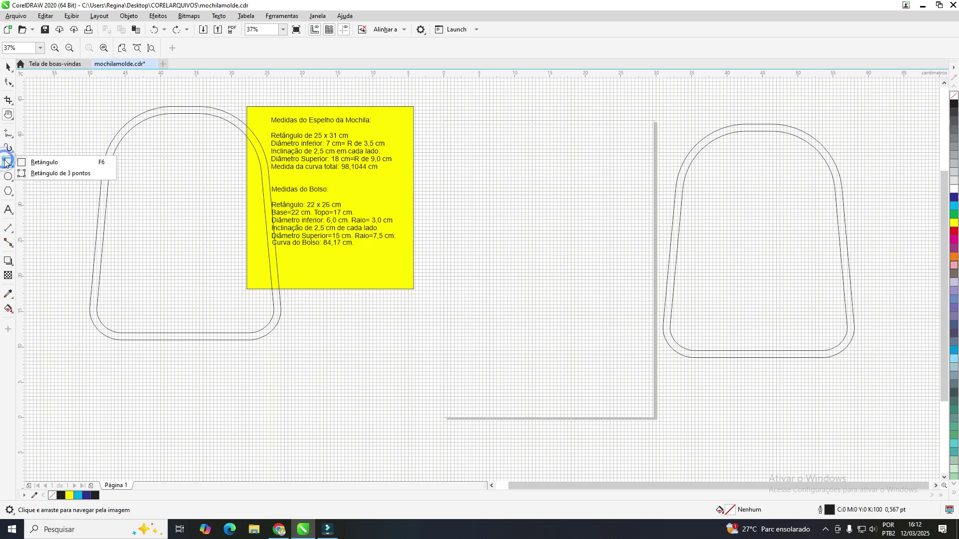
{"action": "left_click", "coordinate": [45, 163]}
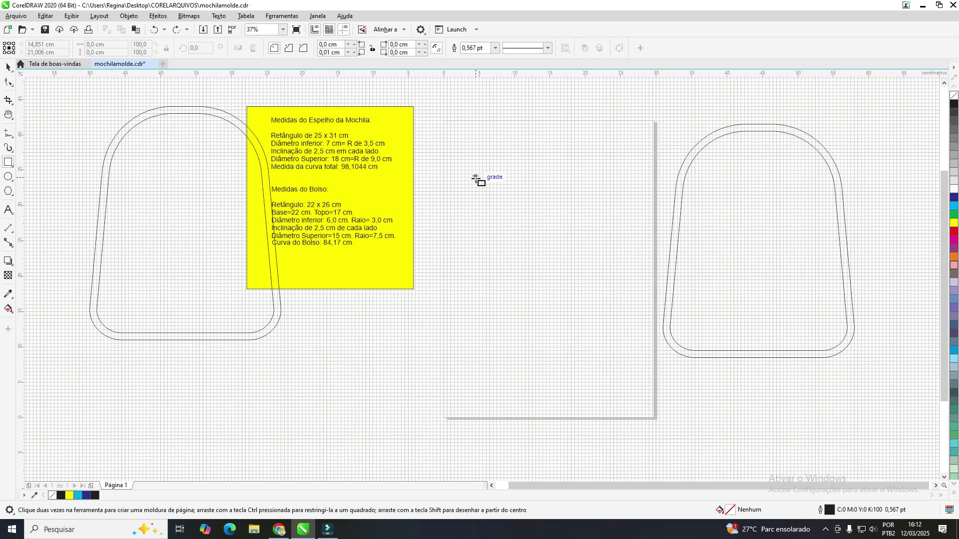
{"action": "left_click_drag", "start_coordinate": [476, 178], "coordinate": [617, 365]}
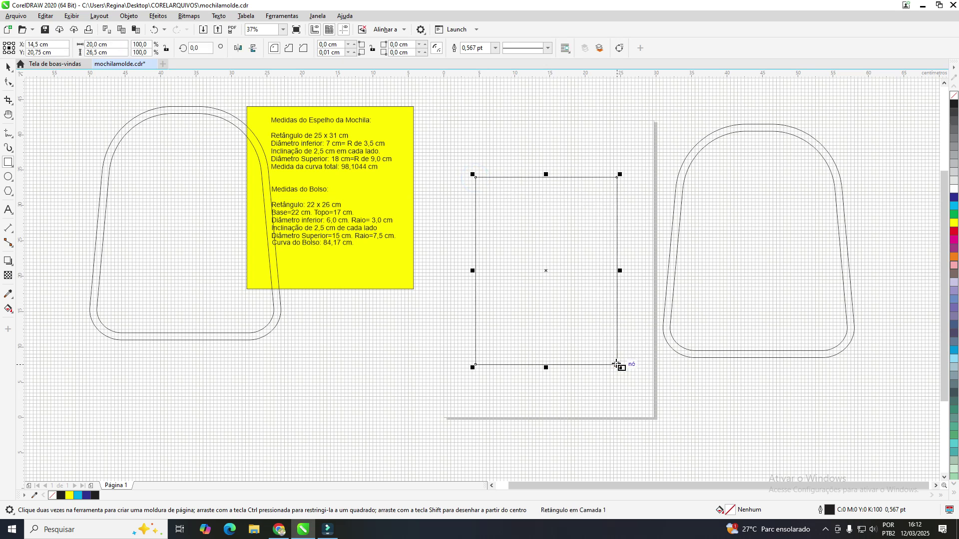
Set the pocket rectangle's width to 22 cm and its height to 26 cm.
{"action": "left_click", "coordinate": [97, 45]}
{"action": "double_click", "coordinate": [97, 44]}
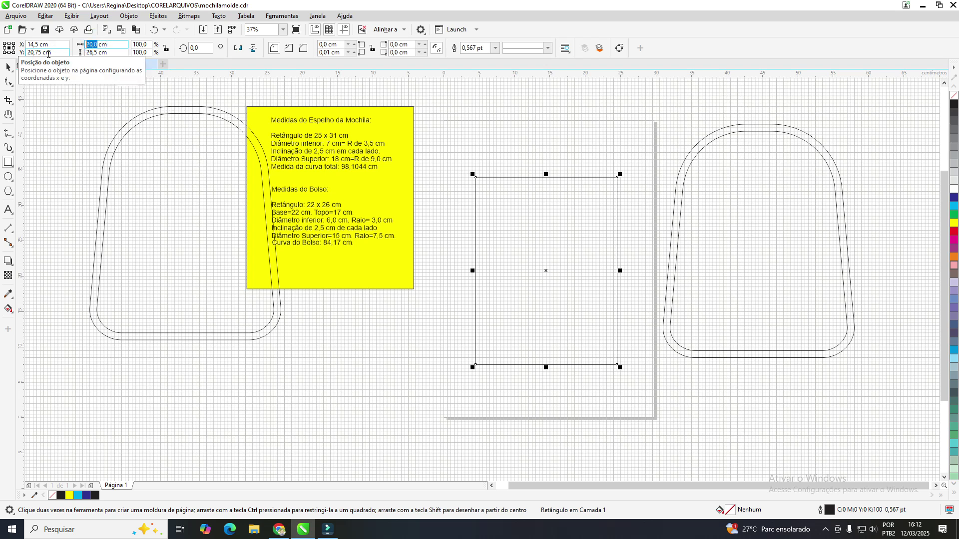
{"action": "type", "text": "22"}
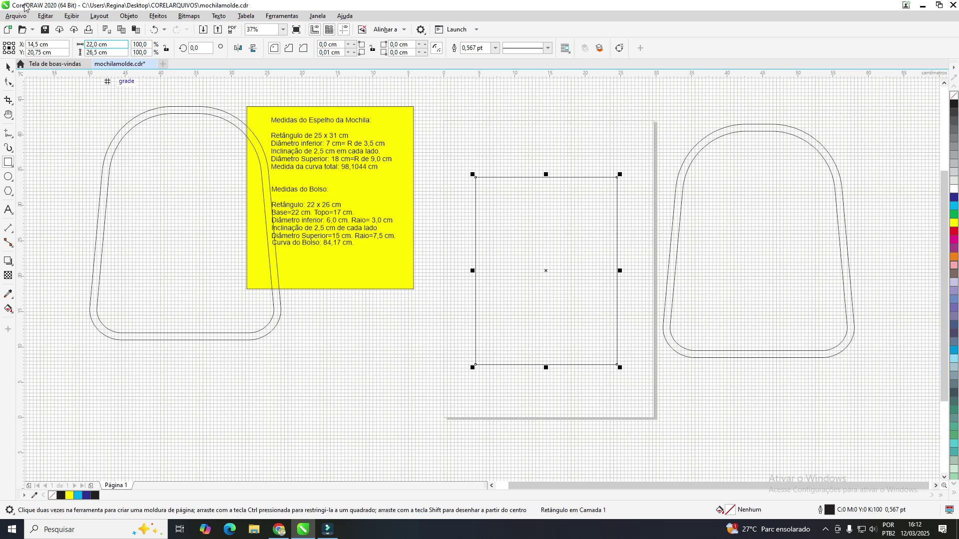
{"action": "left_click", "coordinate": [113, 53]}
{"action": "double_click", "coordinate": [113, 52]}
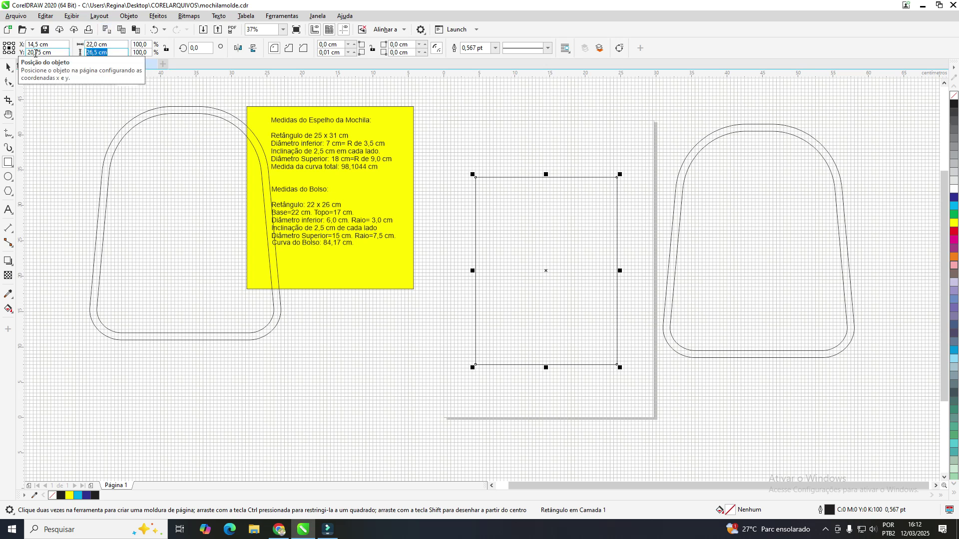
{"action": "type", "text": "2"}
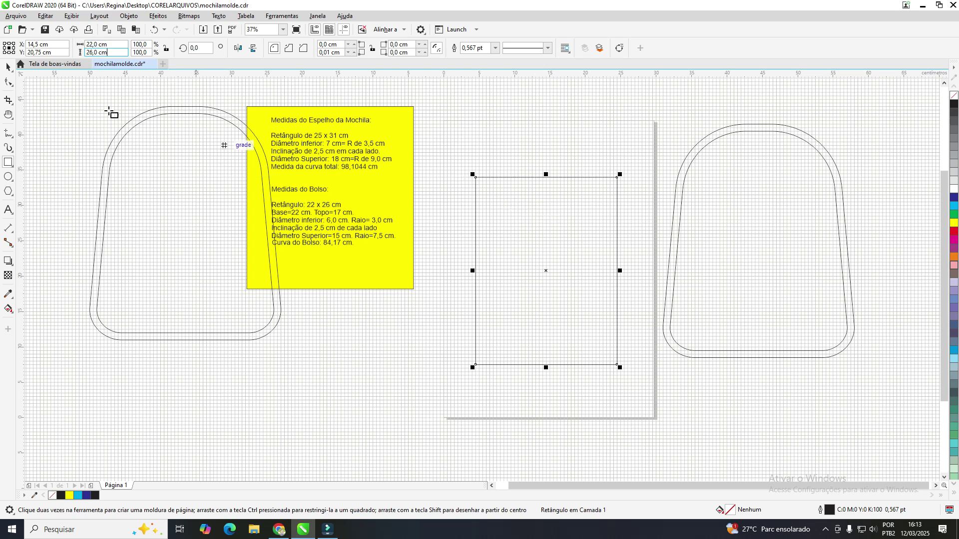
Round the two lower corners of the pocket rectangle with a 3.0 cm radius.
{"action": "left_click", "coordinate": [9, 67]}
{"action": "left_click", "coordinate": [534, 188]}
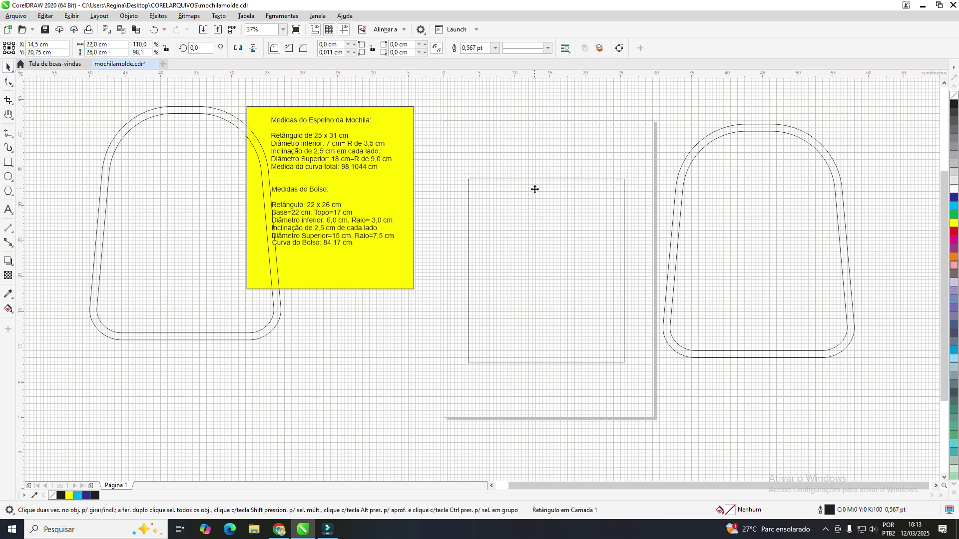
{"action": "left_click", "coordinate": [534, 188]}
{"action": "left_click", "coordinate": [532, 171]}
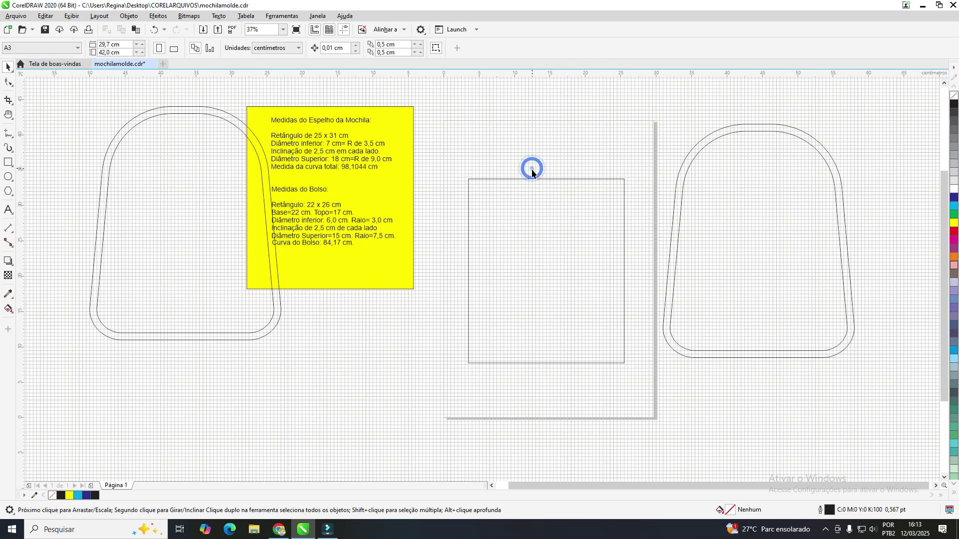
{"action": "left_click", "coordinate": [532, 192]}
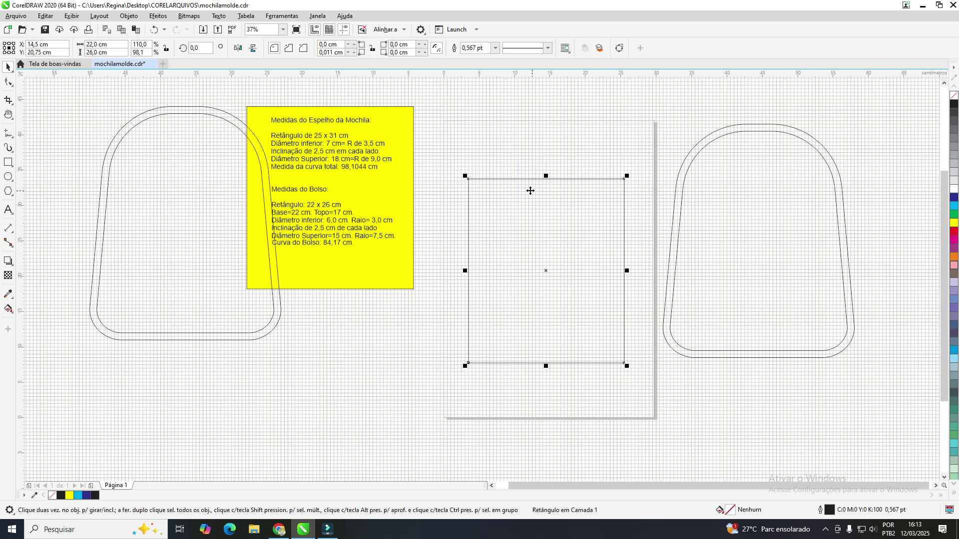
{"action": "left_click", "coordinate": [104, 51]}
{"action": "left_click", "coordinate": [344, 52]}
{"action": "type", "text": "3,0"}
{"action": "left_click", "coordinate": [410, 53]}
{"action": "type", "text": "3,"}
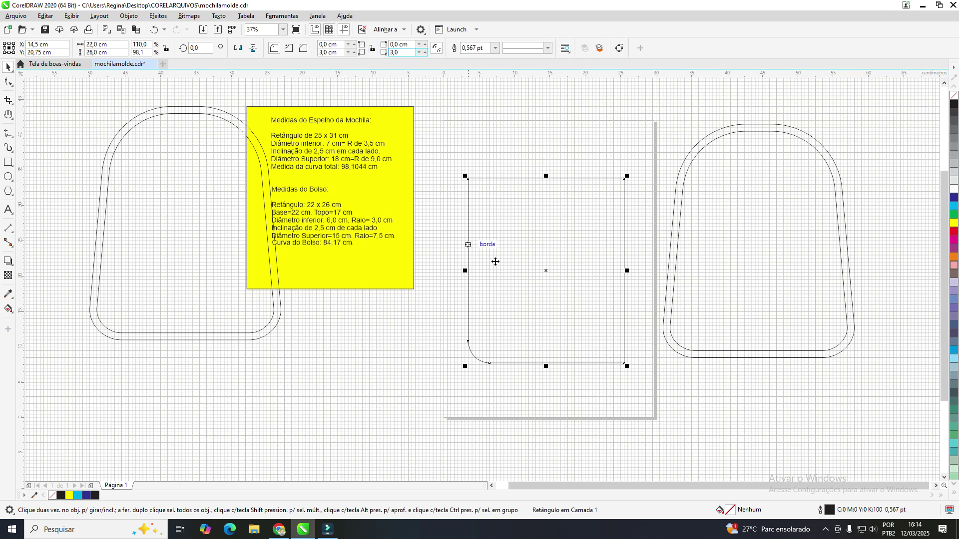
{"action": "left_click", "coordinate": [578, 298]}
{"action": "left_click", "coordinate": [577, 297]}
{"action": "left_click", "coordinate": [577, 297]}
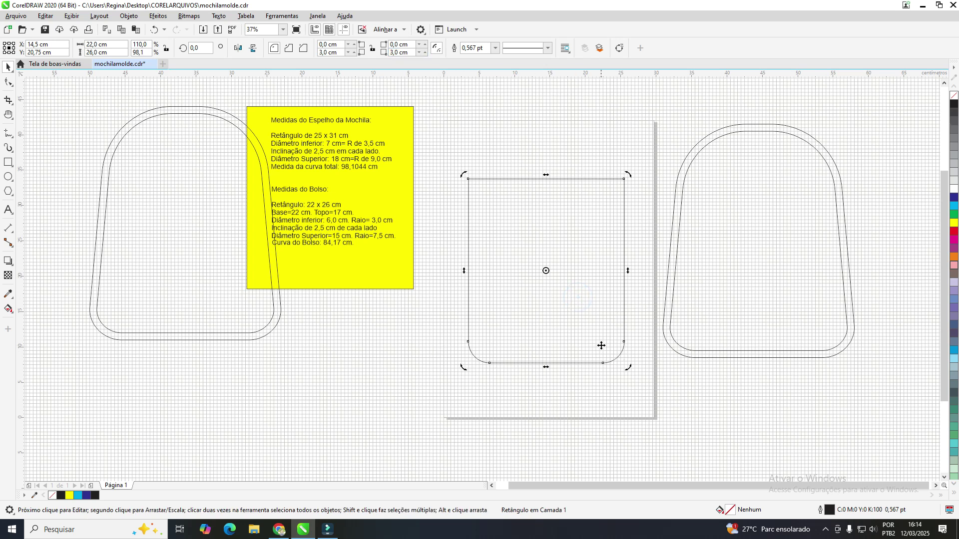
{"action": "left_click", "coordinate": [529, 113]}
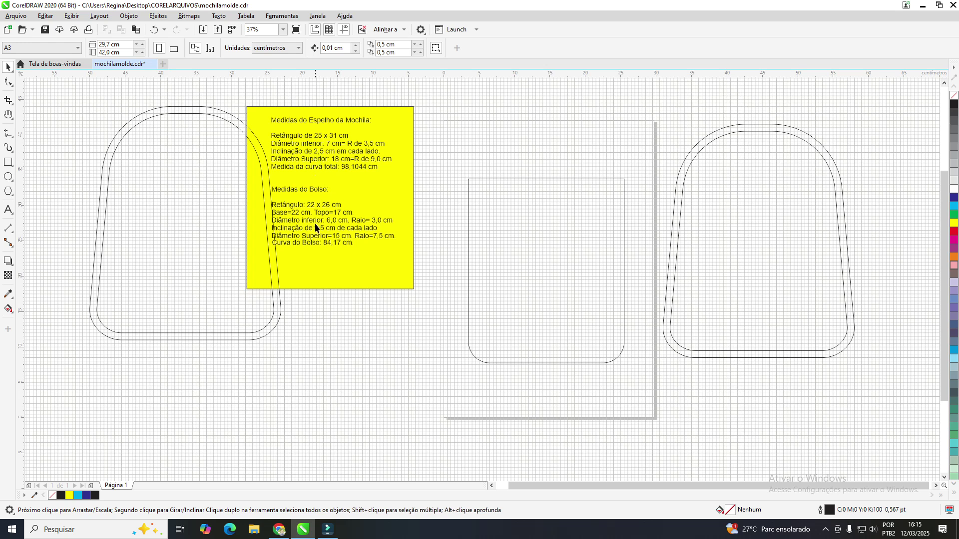
Check the snapping options and convert the pocket rectangle to curves for node editing.
{"action": "left_click", "coordinate": [532, 241]}
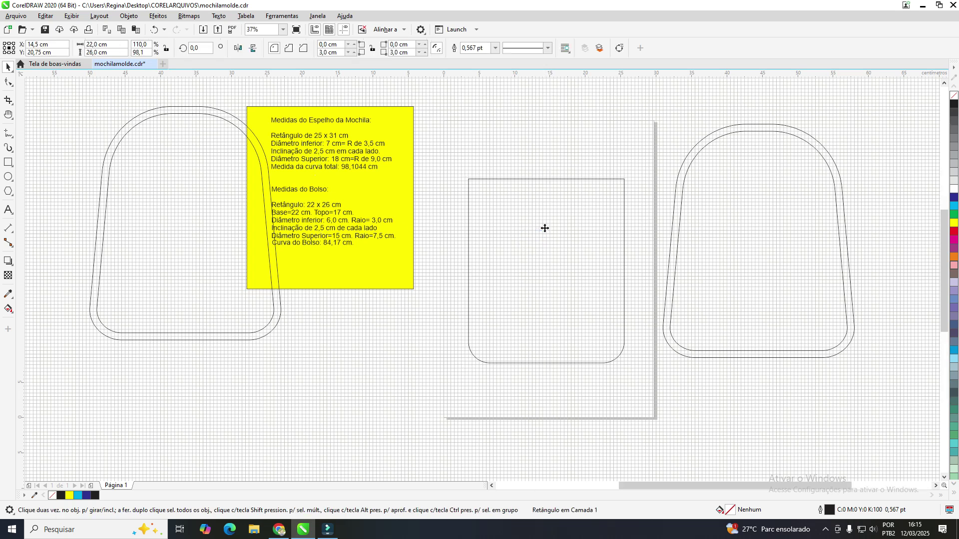
{"action": "scroll", "coordinate": [545, 229], "scroll_direction": "up", "scroll_amount": 2}
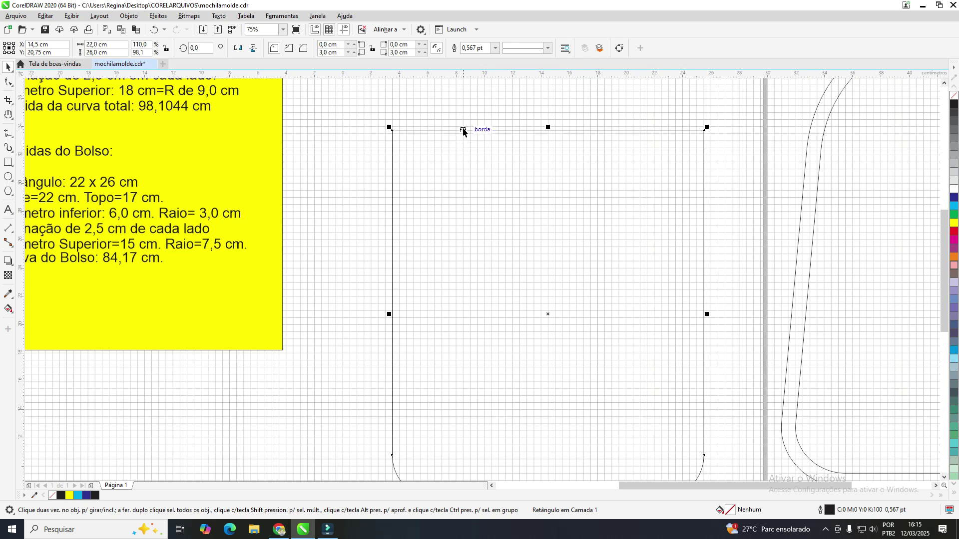
{"action": "left_click", "coordinate": [403, 29]}
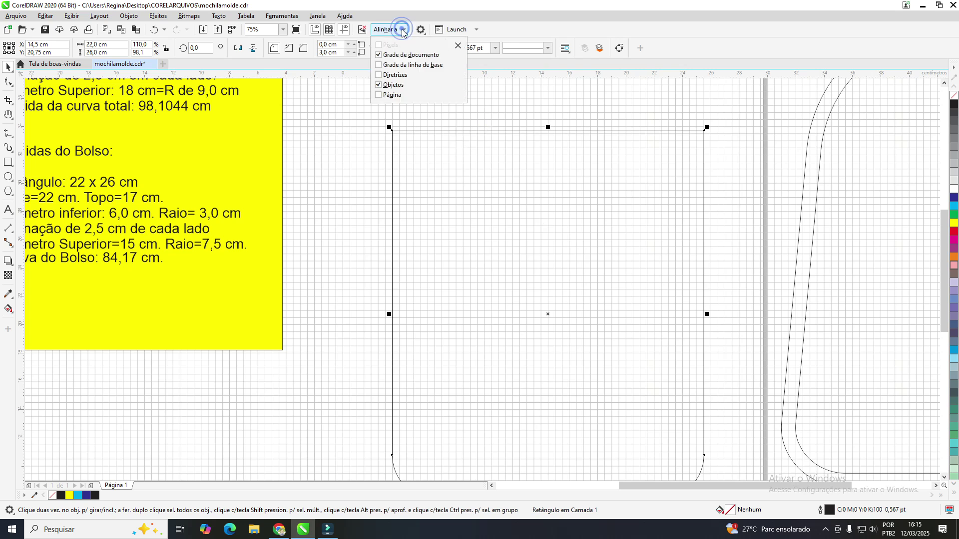
{"action": "left_click", "coordinate": [404, 30]}
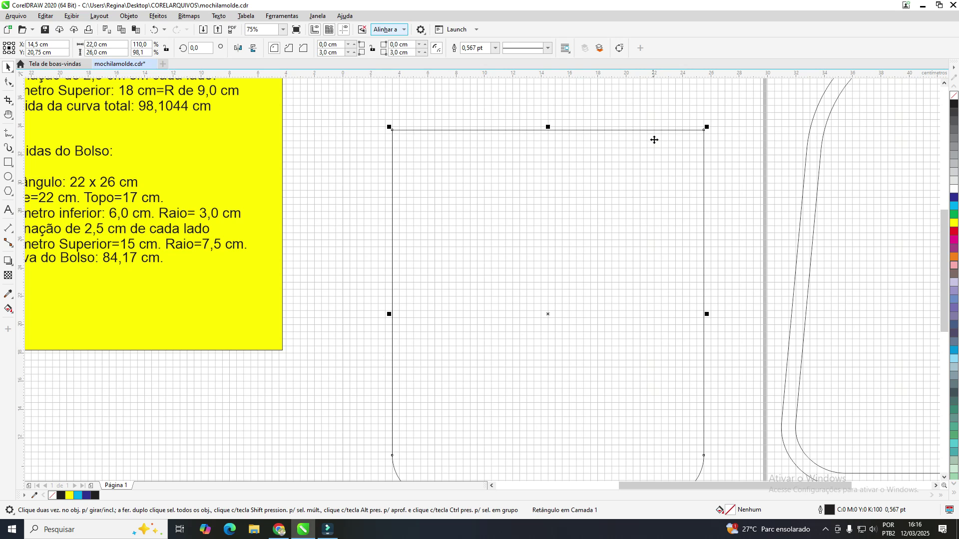
{"action": "left_click", "coordinate": [13, 87]}
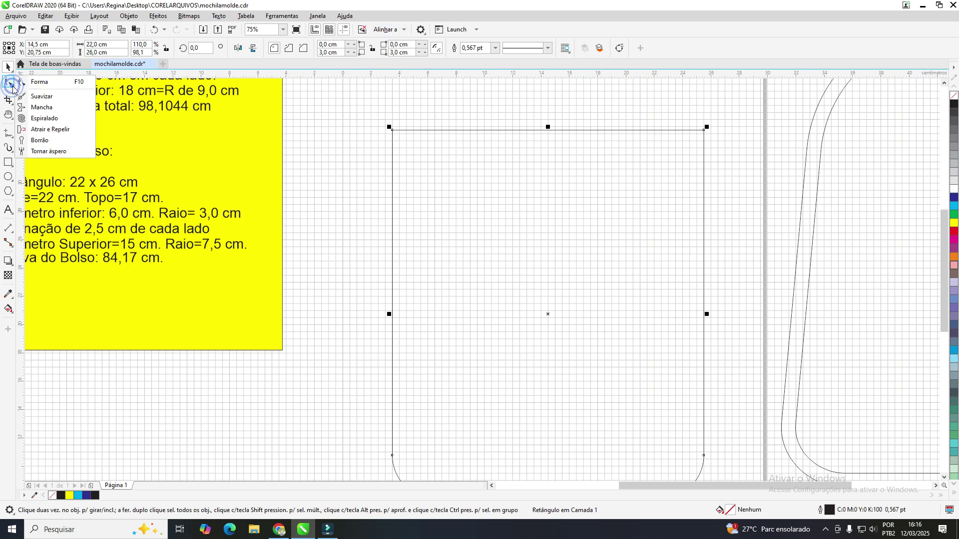
{"action": "left_click", "coordinate": [41, 82]}
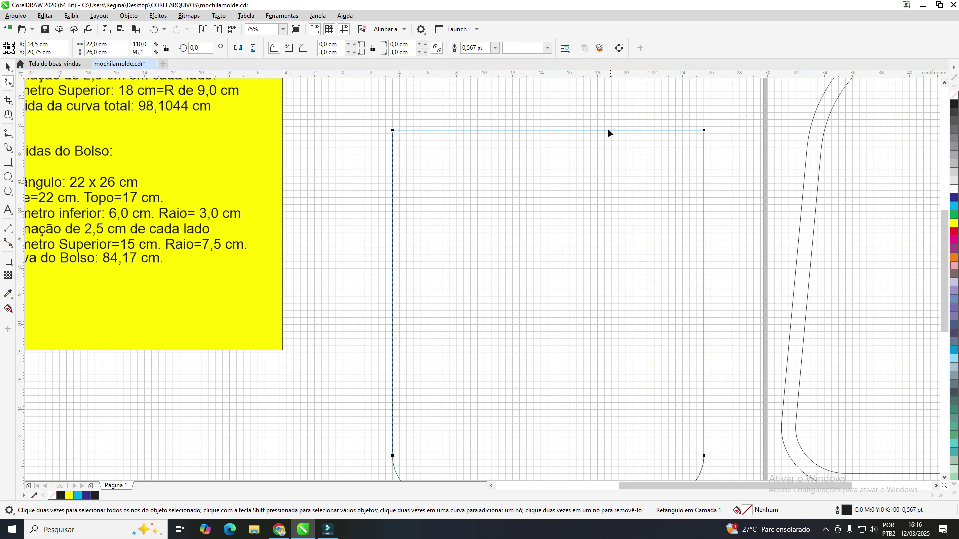
{"action": "left_click", "coordinate": [619, 48]}
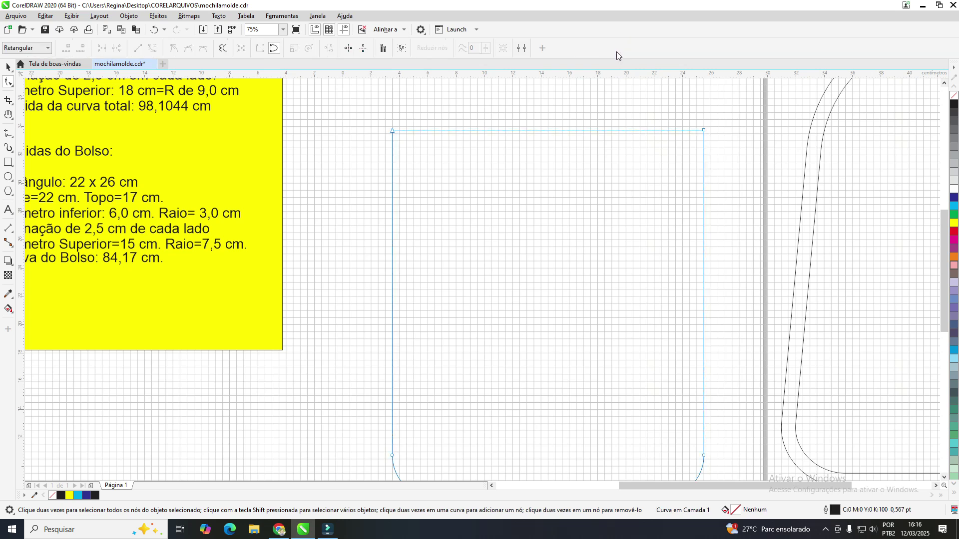
{"action": "left_click", "coordinate": [128, 16]}
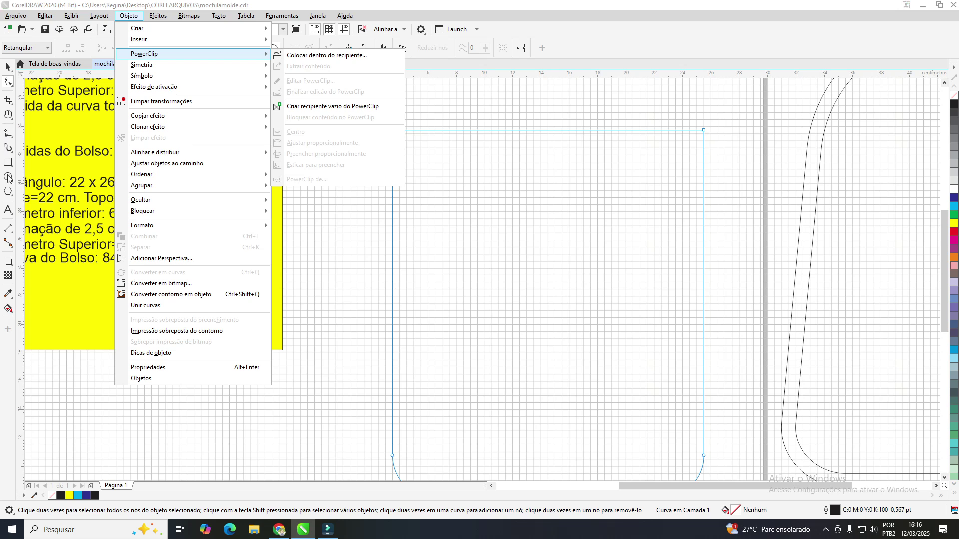
Move the pocket's upper-left node 2.5 cm inward along the top edge to slant the left side.
{"action": "left_click", "coordinate": [9, 116]}
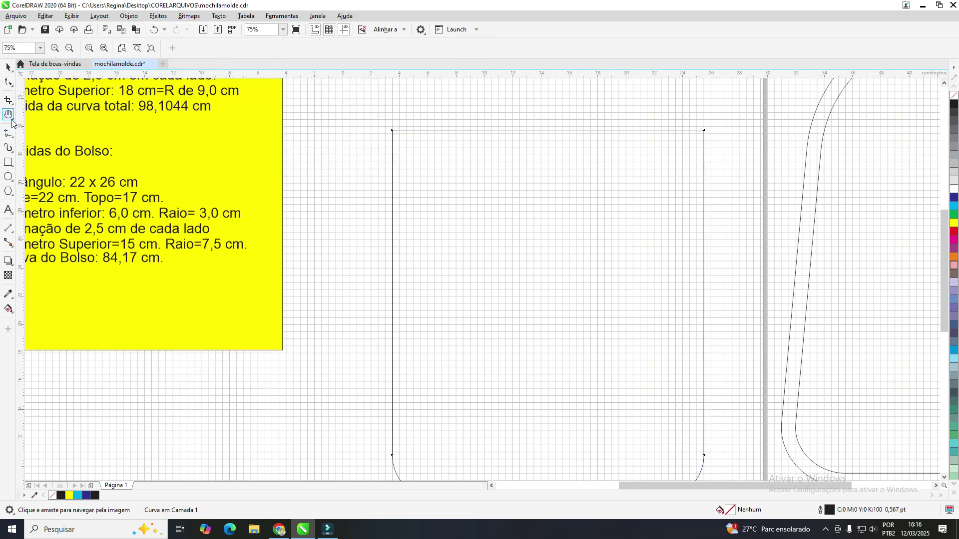
{"action": "left_click", "coordinate": [11, 119]}
{"action": "left_click", "coordinate": [35, 118]}
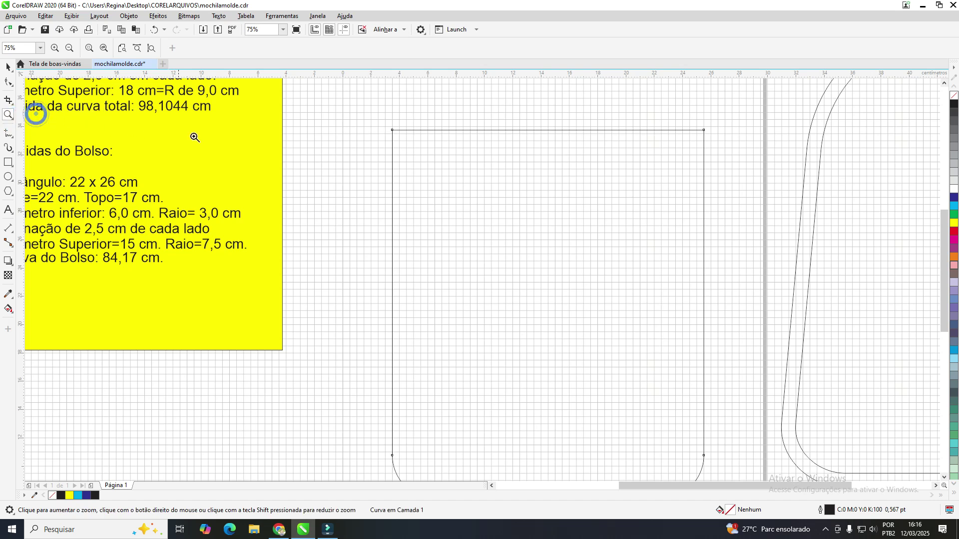
{"action": "left_click", "coordinate": [404, 170]}
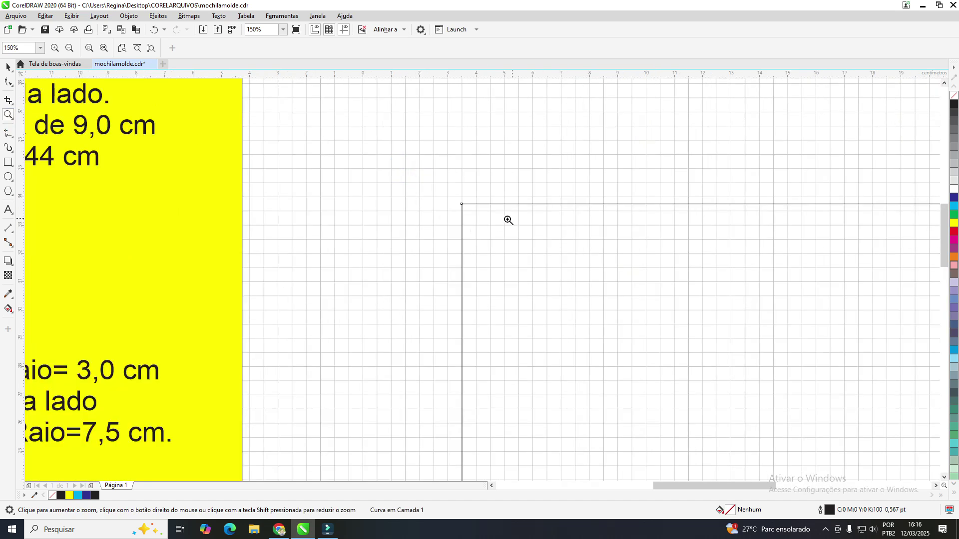
{"action": "left_click", "coordinate": [13, 89]}
{"action": "left_click", "coordinate": [36, 84]}
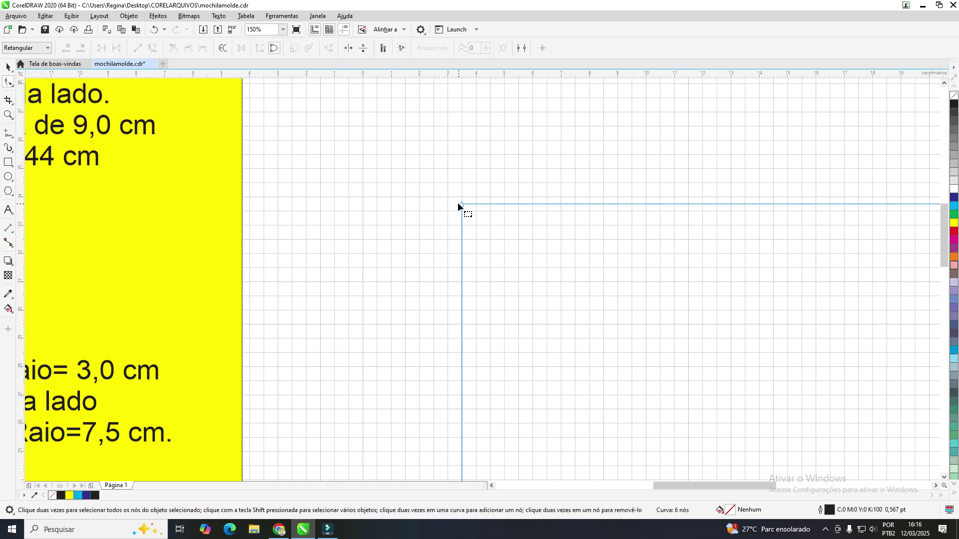
{"action": "left_click_drag", "start_coordinate": [459, 204], "coordinate": [533, 205]}
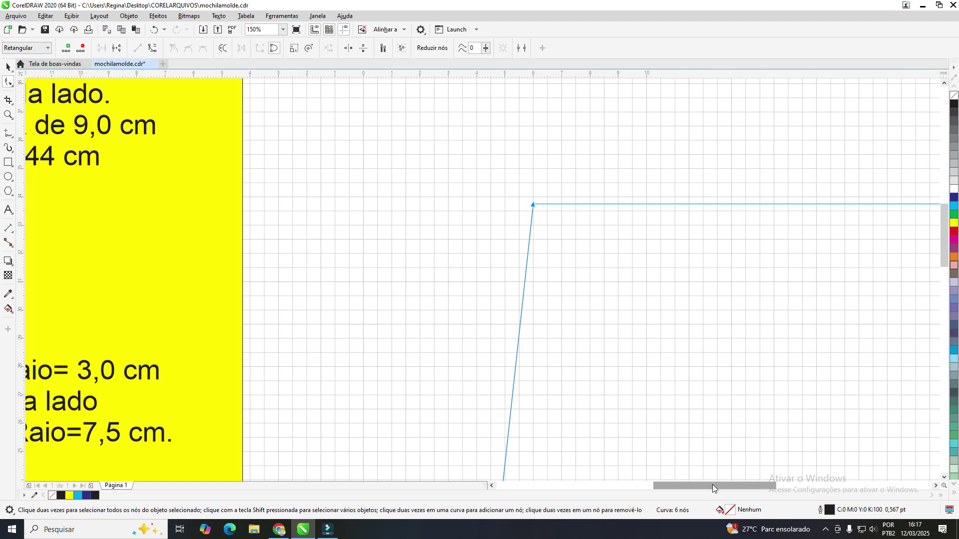
Move the pocket's upper-right node 2.5 cm inward along the top edge to slant the right side.
{"action": "left_click_drag", "start_coordinate": [713, 485], "coordinate": [764, 486]}
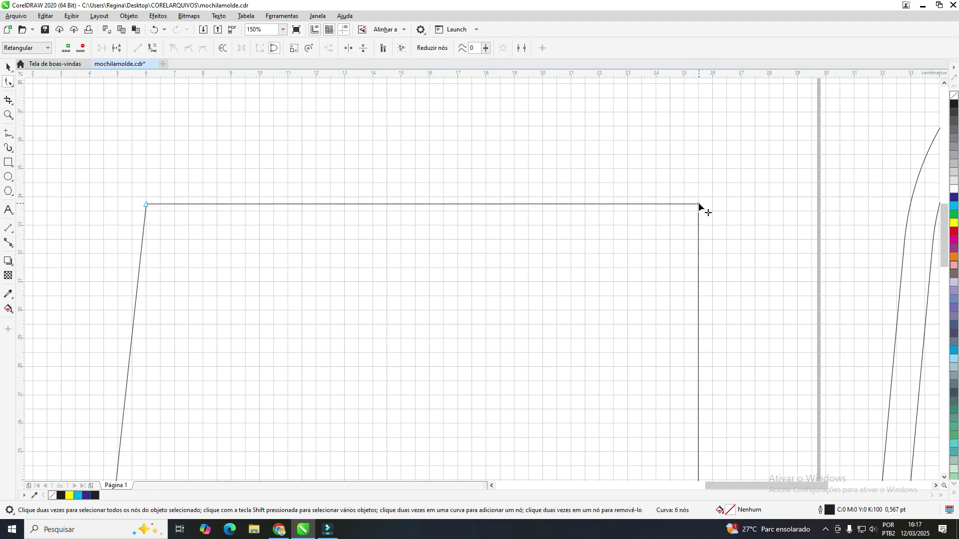
{"action": "left_click_drag", "start_coordinate": [698, 204], "coordinate": [628, 203]}
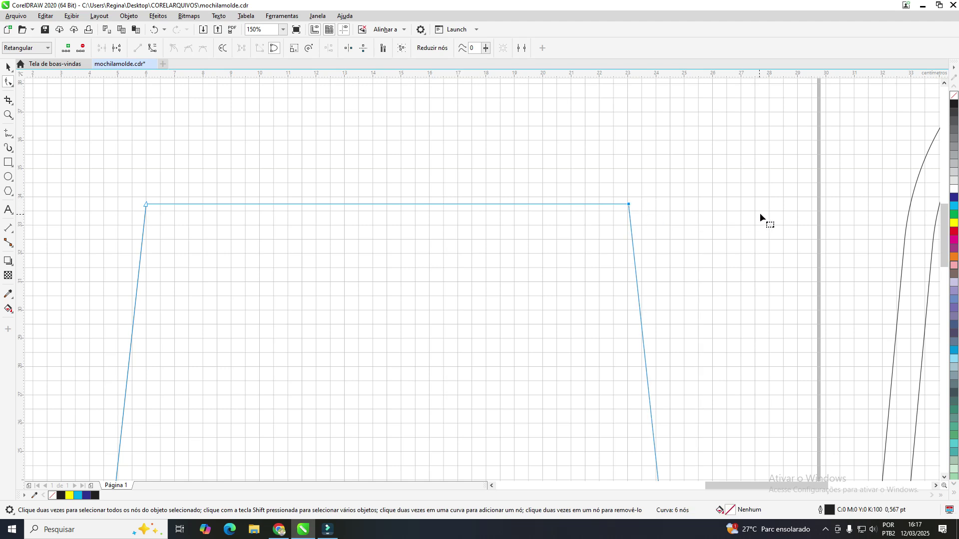
{"action": "left_click", "coordinate": [629, 204]}
{"action": "left_click_drag", "start_coordinate": [628, 204], "coordinate": [629, 205]}
{"action": "scroll", "coordinate": [744, 313], "scroll_direction": "down", "scroll_amount": 1}
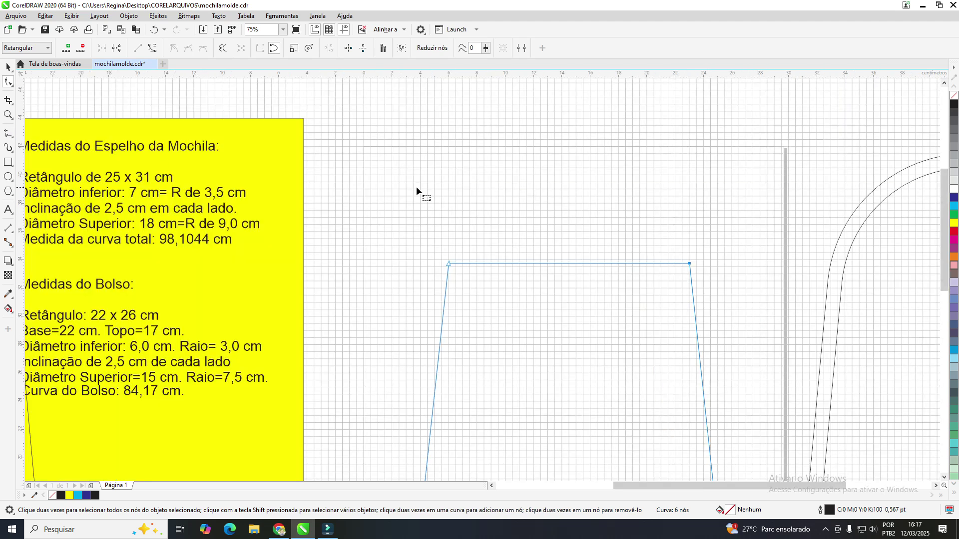
Move the yellow measurements note closer to the pocket outline so all its pocket measurements can be read.
{"action": "left_click", "coordinate": [10, 116]}
{"action": "left_click", "coordinate": [30, 125]}
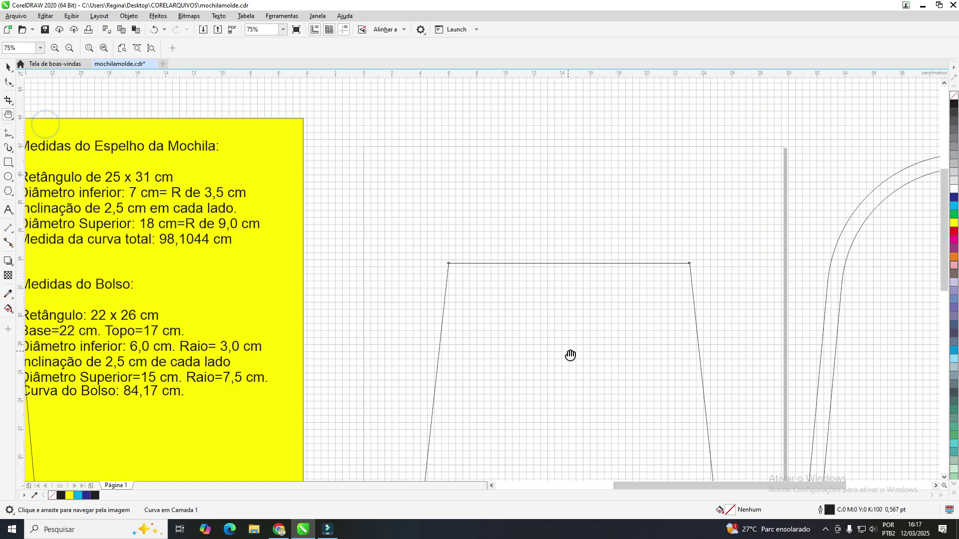
{"action": "left_click_drag", "start_coordinate": [568, 352], "coordinate": [526, 180]}
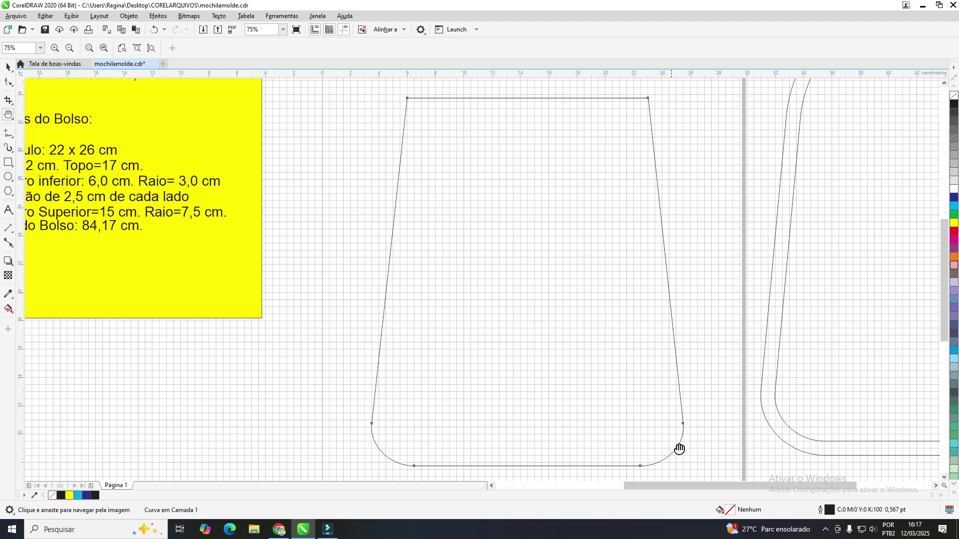
{"action": "left_click_drag", "start_coordinate": [542, 258], "coordinate": [539, 266]}
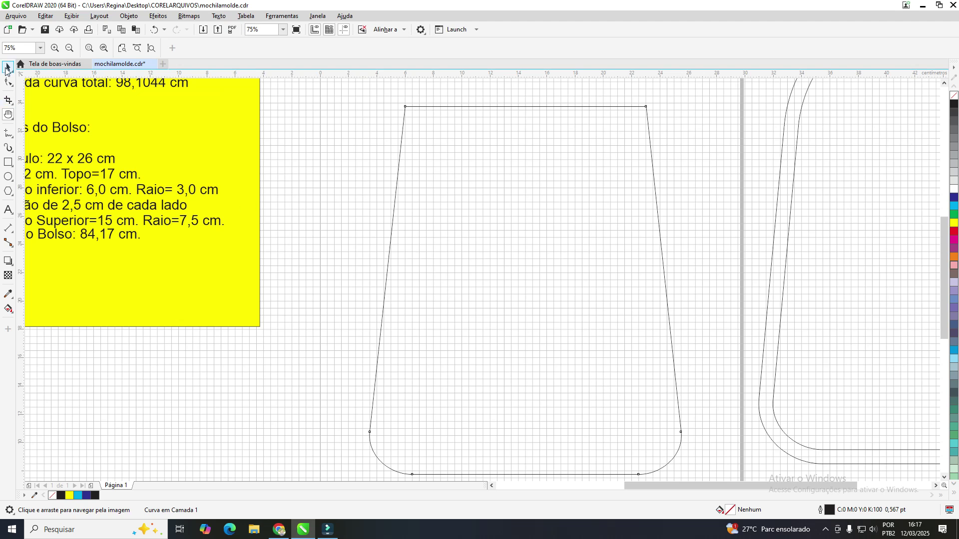
{"action": "left_click", "coordinate": [8, 67]}
{"action": "left_click_drag", "start_coordinate": [108, 147], "coordinate": [216, 173]}
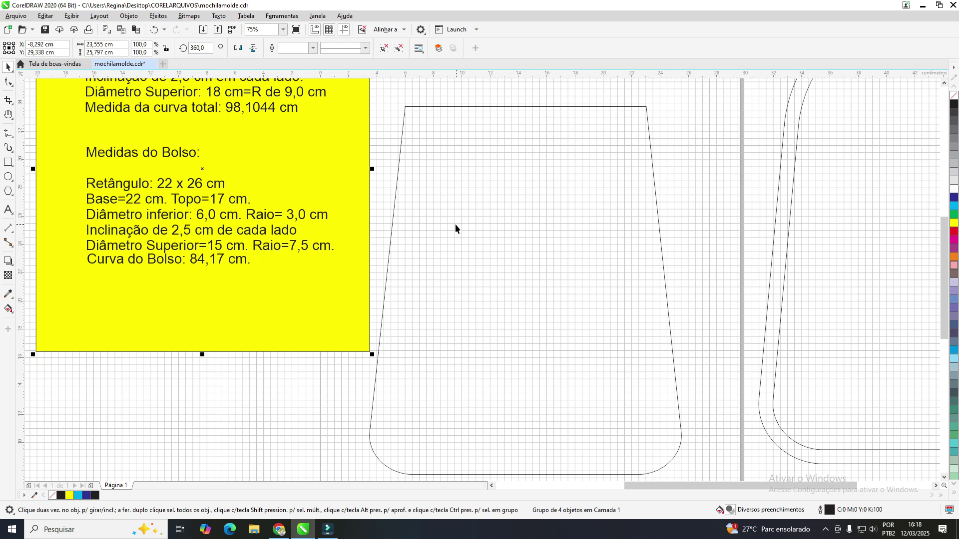
{"action": "left_click", "coordinate": [13, 87]}
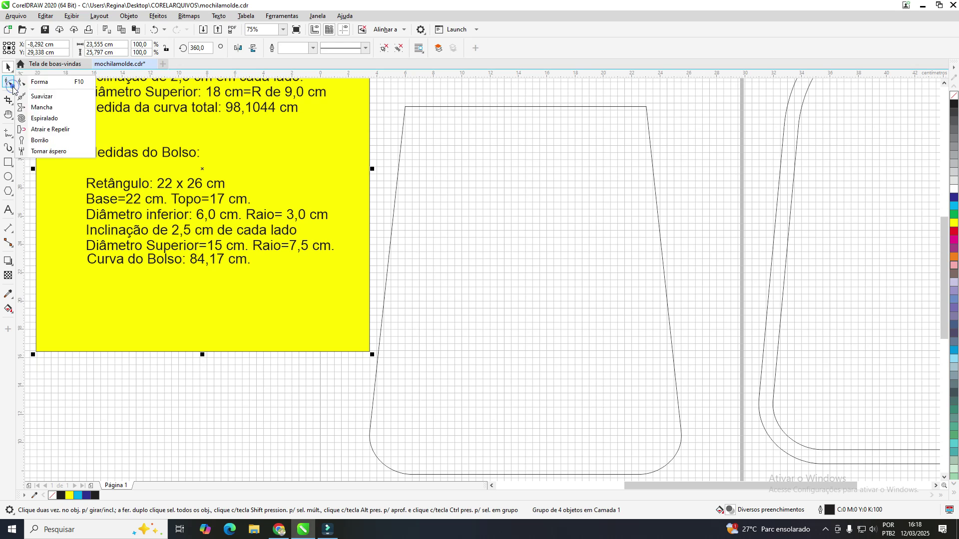
{"action": "left_click", "coordinate": [52, 85]}
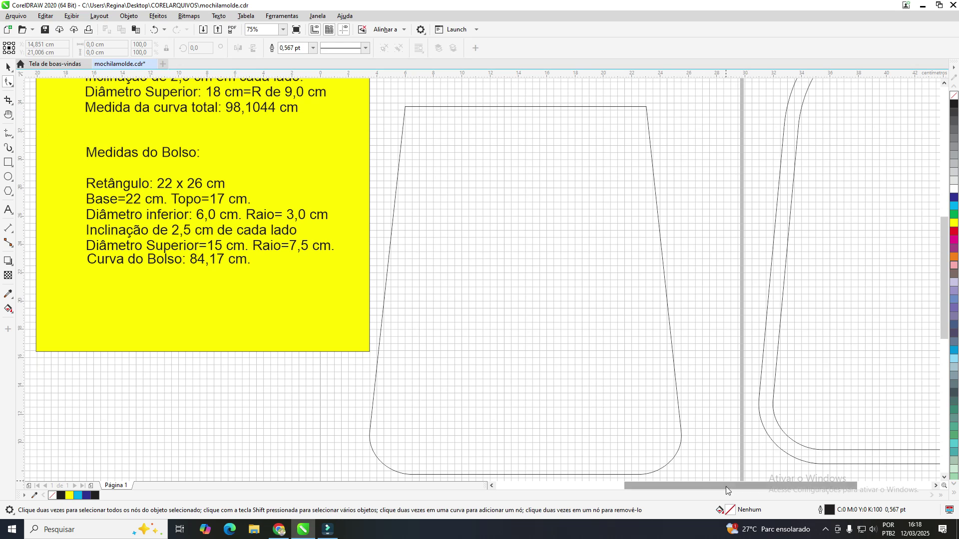
{"action": "left_click_drag", "start_coordinate": [726, 486], "coordinate": [721, 487]}
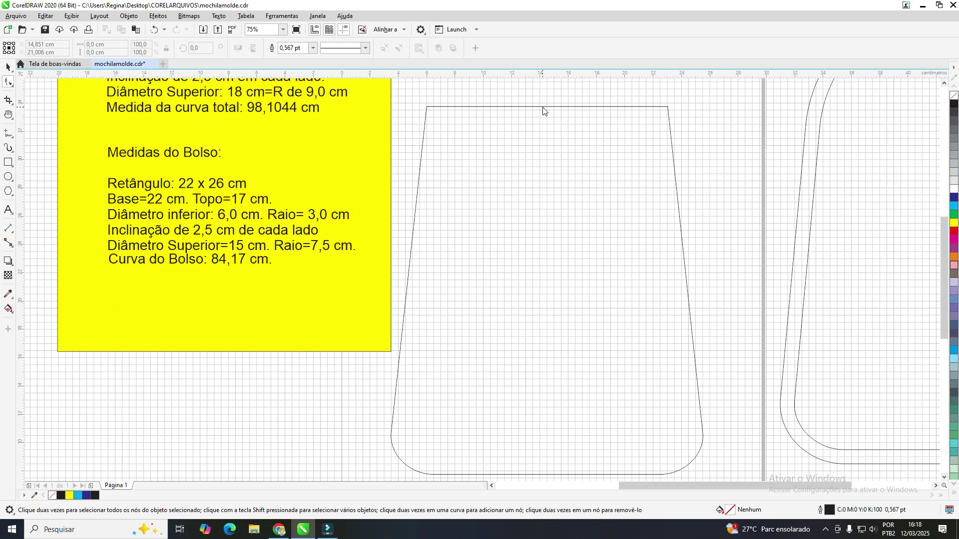
{"action": "left_click", "coordinate": [543, 107]}
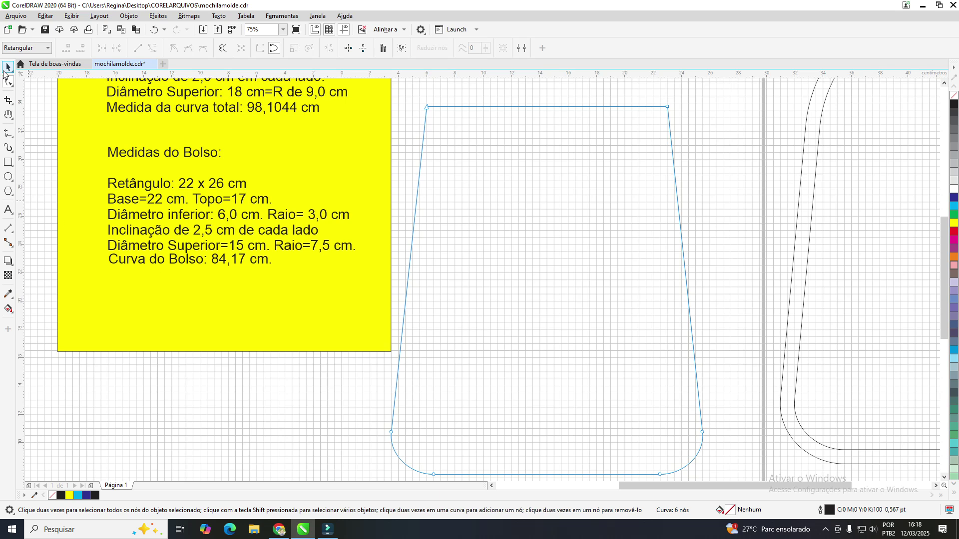
{"action": "left_click", "coordinate": [7, 67]}
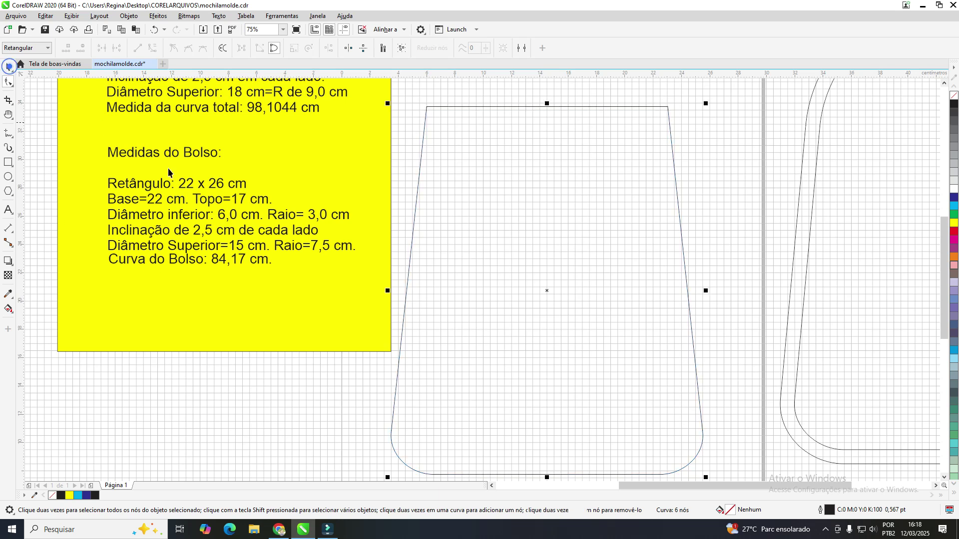
Shrink the yellow measurements note to about 13.1 x 14.3 cm, clear of the pocket outline.
{"action": "left_click", "coordinate": [358, 327]}
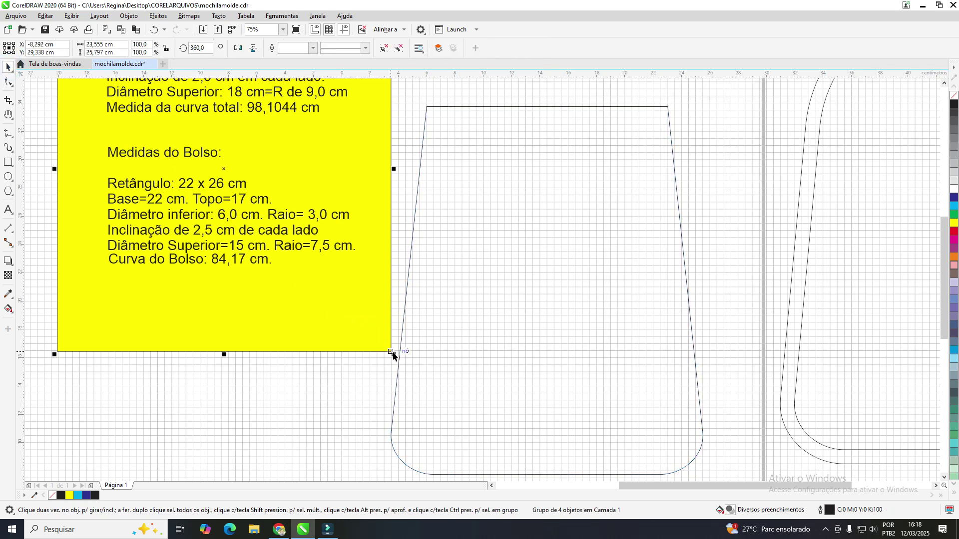
{"action": "left_click_drag", "start_coordinate": [392, 353], "coordinate": [244, 190]}
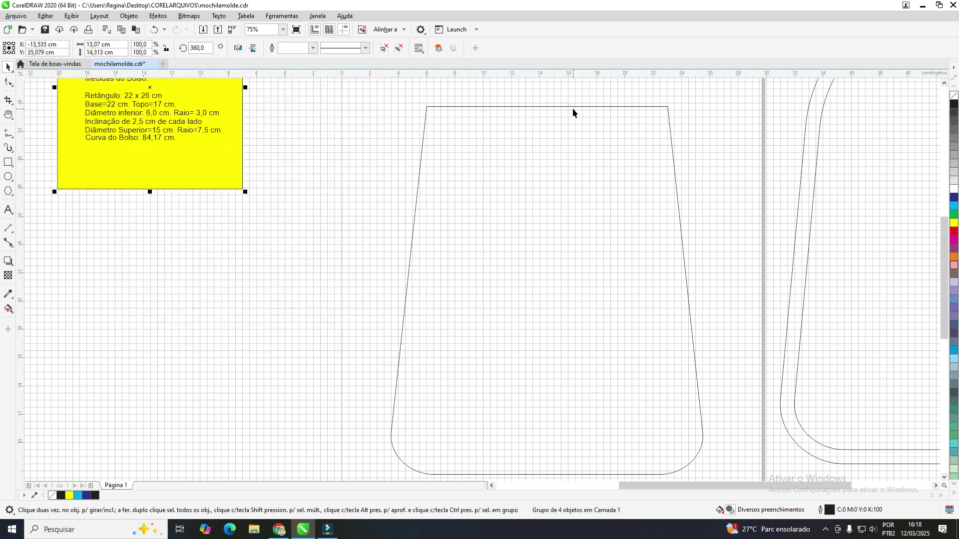
Select the pocket outline for node editing and open the Cantos (Corners) settings.
{"action": "left_click", "coordinate": [11, 89]}
{"action": "left_click", "coordinate": [11, 88]}
{"action": "left_click", "coordinate": [37, 84]}
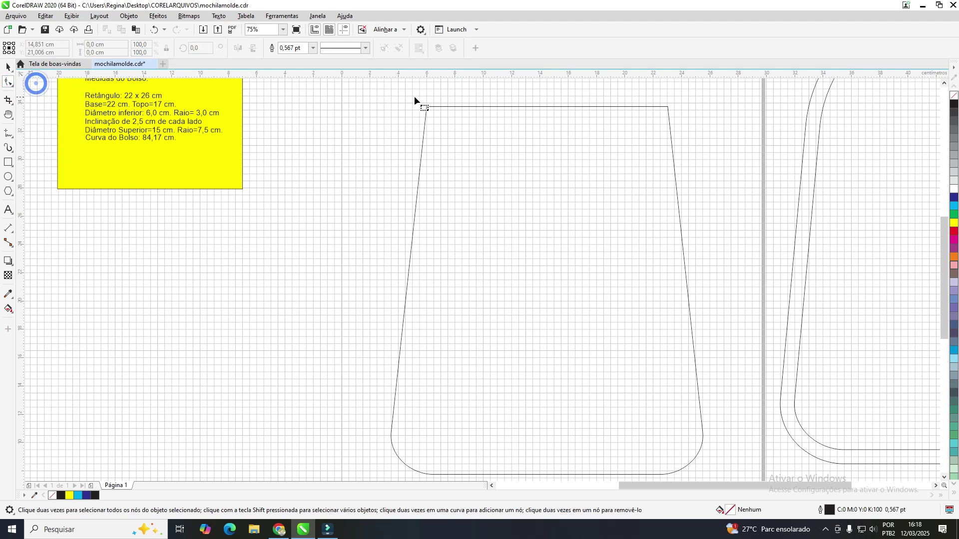
{"action": "left_click", "coordinate": [483, 106]}
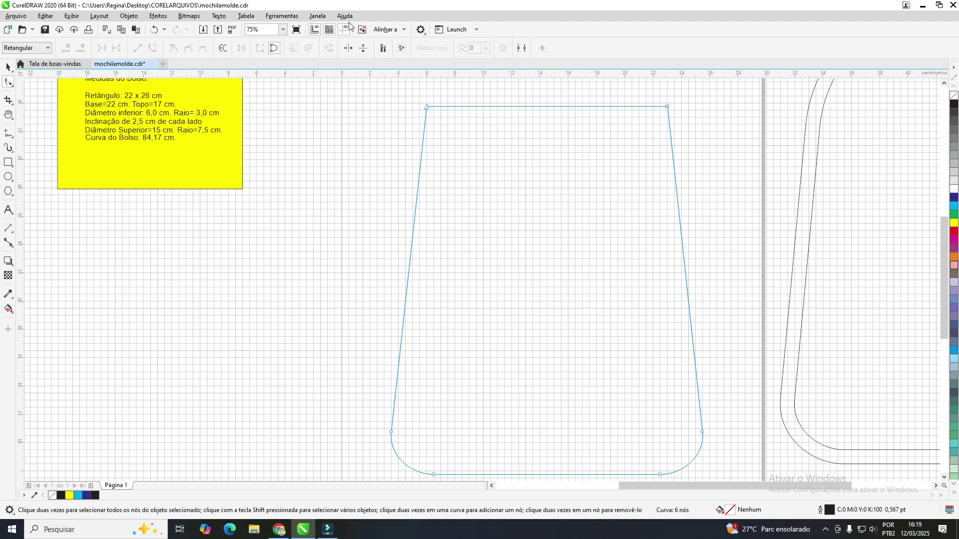
{"action": "left_click", "coordinate": [317, 17]}
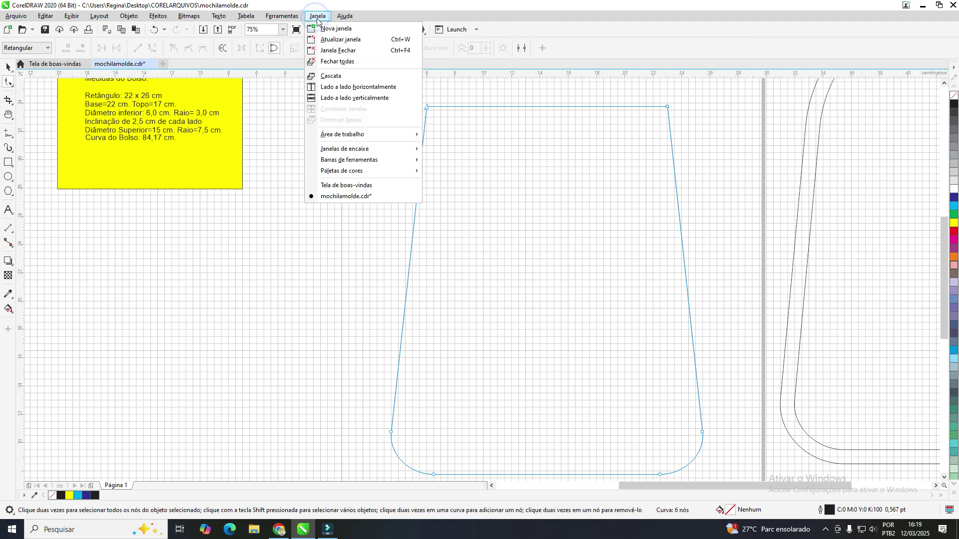
{"action": "mouse_move", "coordinate": [364, 153]}
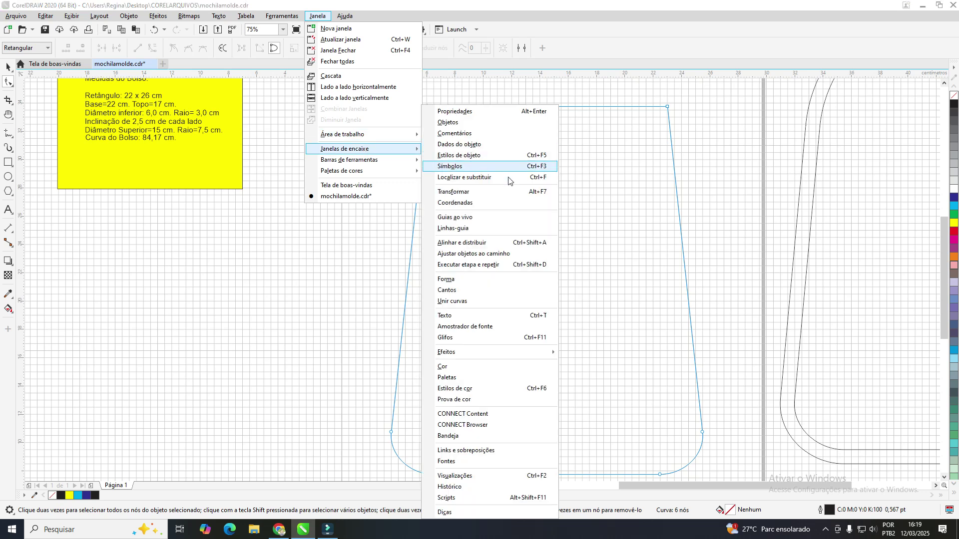
{"action": "left_click", "coordinate": [468, 289]}
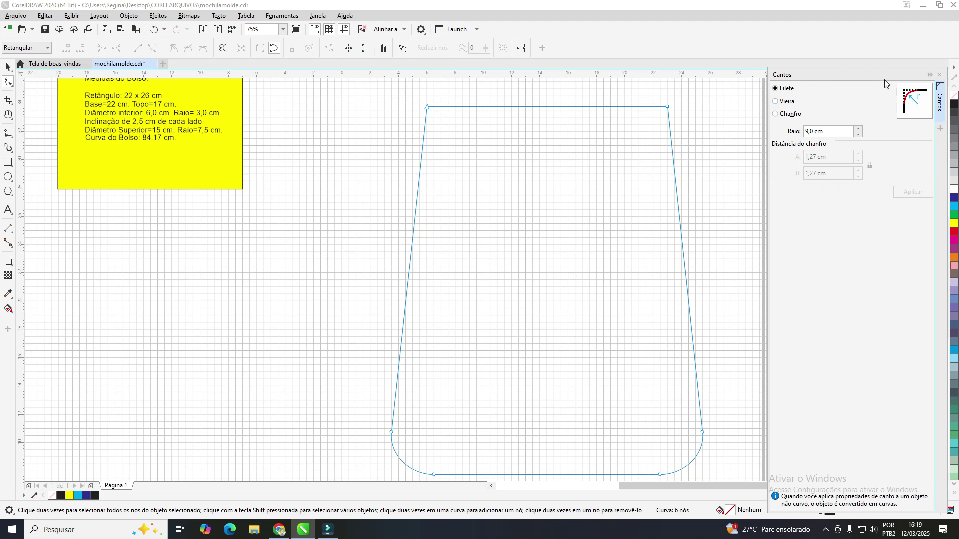
Fillet the pocket outline's upper-left corner with a 7,5 cm radius.
{"action": "left_click", "coordinate": [826, 134]}
{"action": "left_click", "coordinate": [824, 131]}
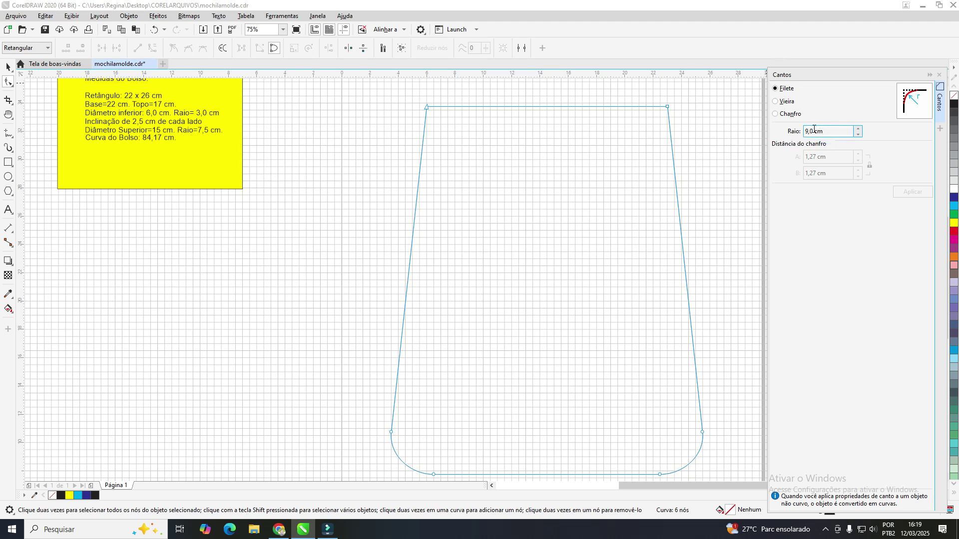
{"action": "left_click_drag", "start_coordinate": [814, 129], "coordinate": [805, 131]}
{"action": "type", "text": "15,0"}
{"action": "key", "text": "BackSpace"}
{"action": "key", "text": "BackSpace"}
{"action": "key", "text": "BackSpace"}
{"action": "key", "text": "BackSpace"}
{"action": "type", "text": "7,5"}
{"action": "left_click", "coordinate": [426, 106]}
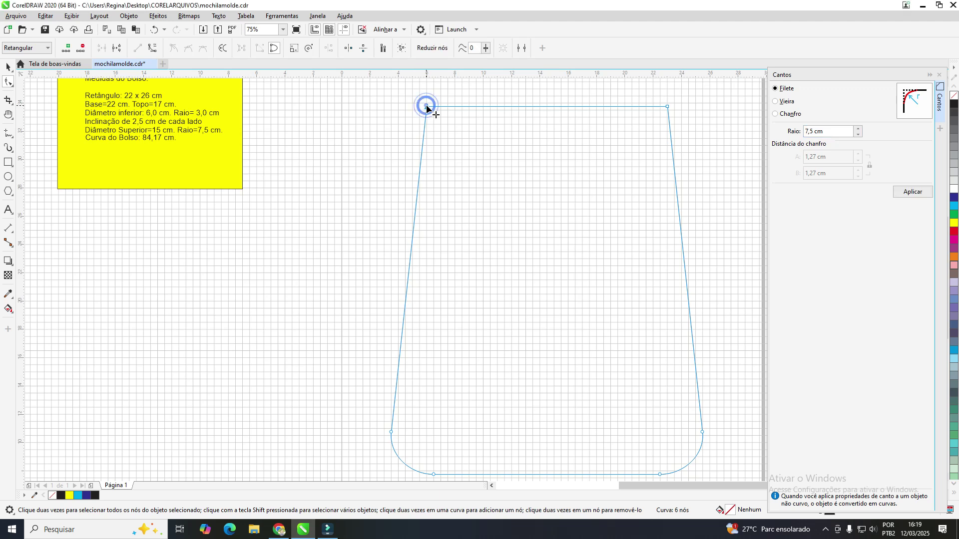
{"action": "left_click", "coordinate": [913, 191]}
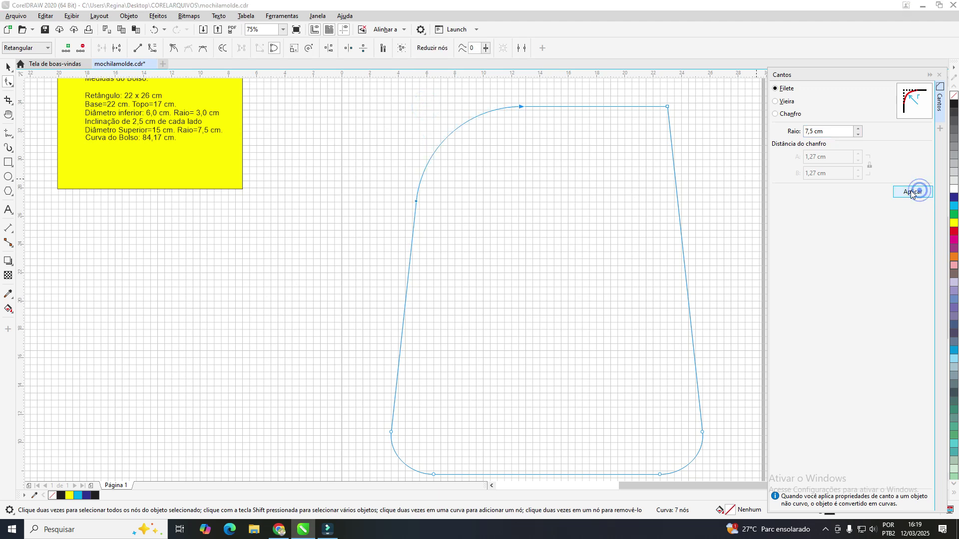
Fillet the pocket's upper-right corner with the same 7,5 cm radius and move the outline about 1.5 cm left and 1.6 cm up.
{"action": "left_click", "coordinate": [667, 107]}
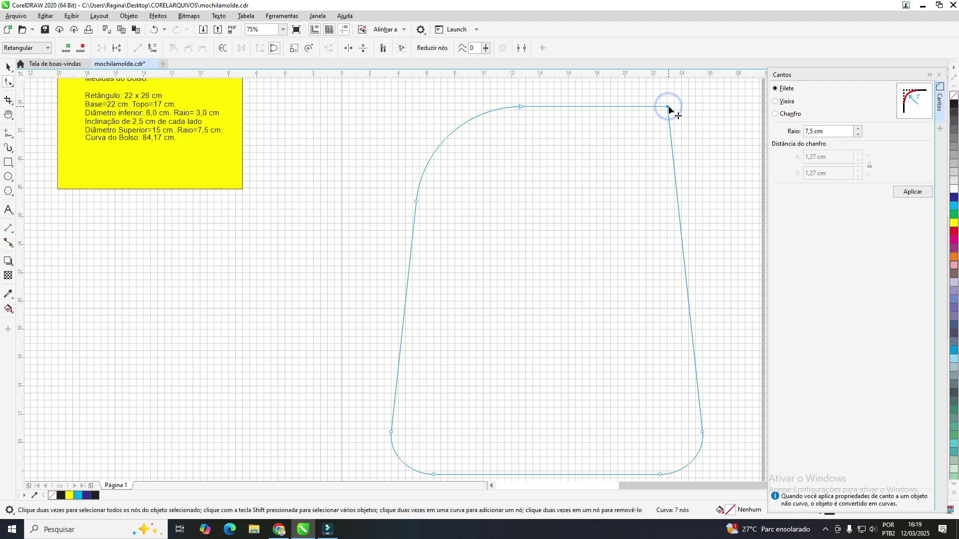
{"action": "left_click", "coordinate": [913, 192]}
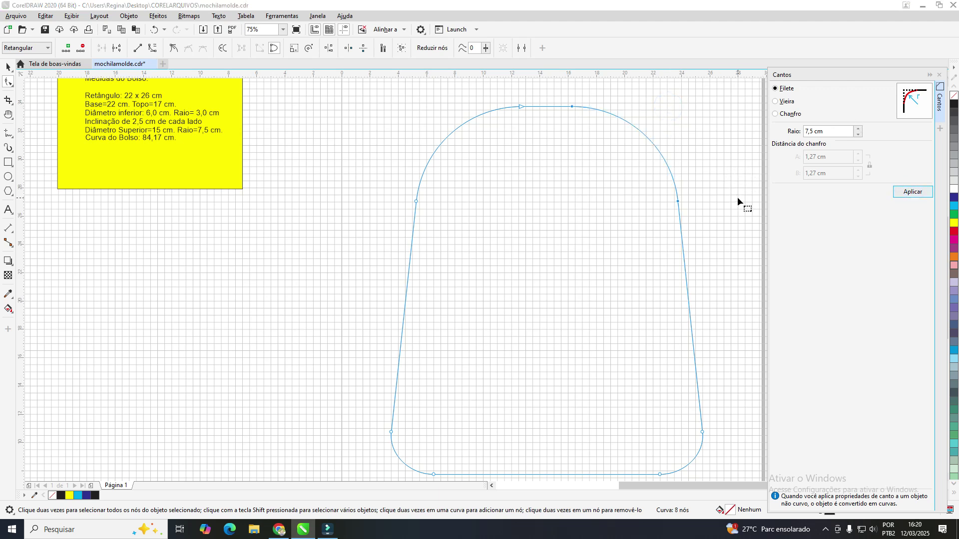
{"action": "left_click", "coordinate": [8, 68]}
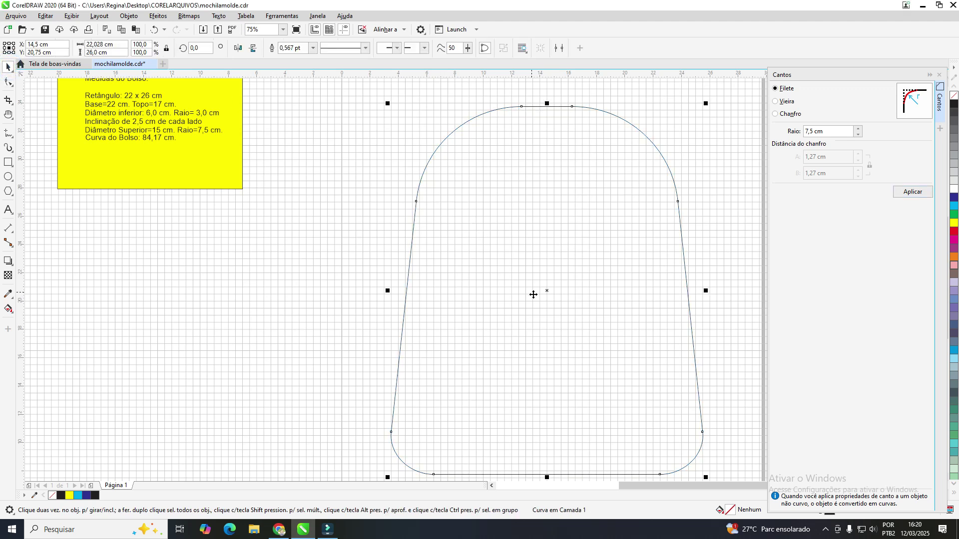
{"action": "left_click_drag", "start_coordinate": [538, 350], "coordinate": [509, 327]}
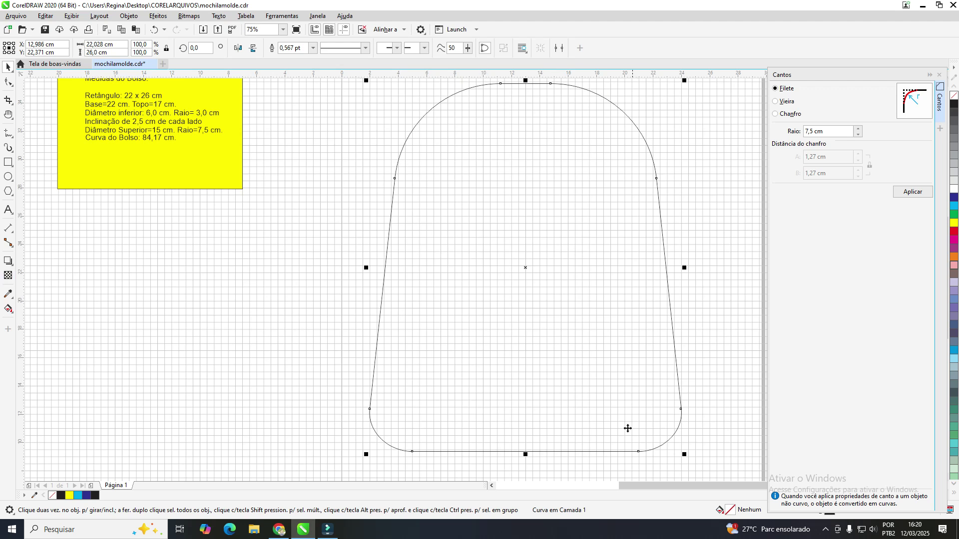
{"action": "left_click", "coordinate": [8, 260]}
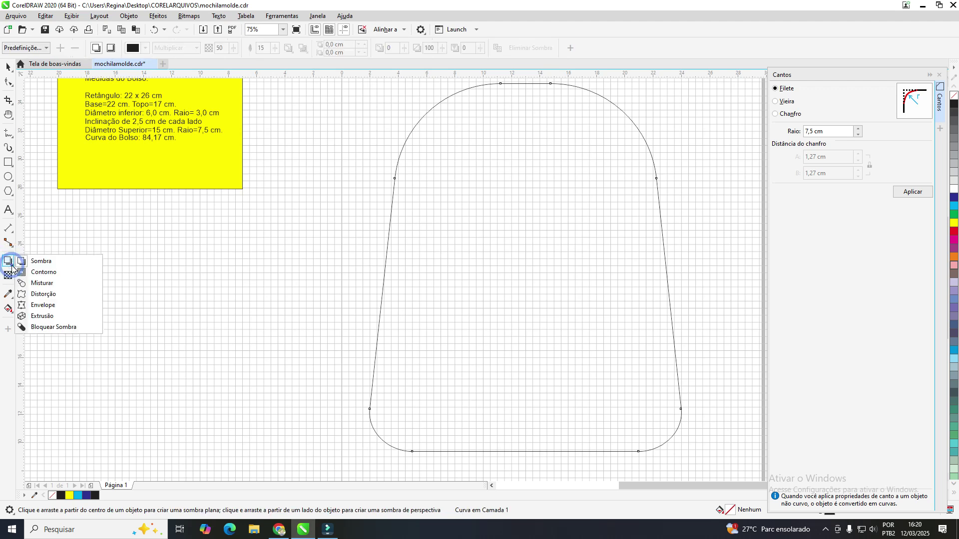
{"action": "left_click", "coordinate": [167, 269]}
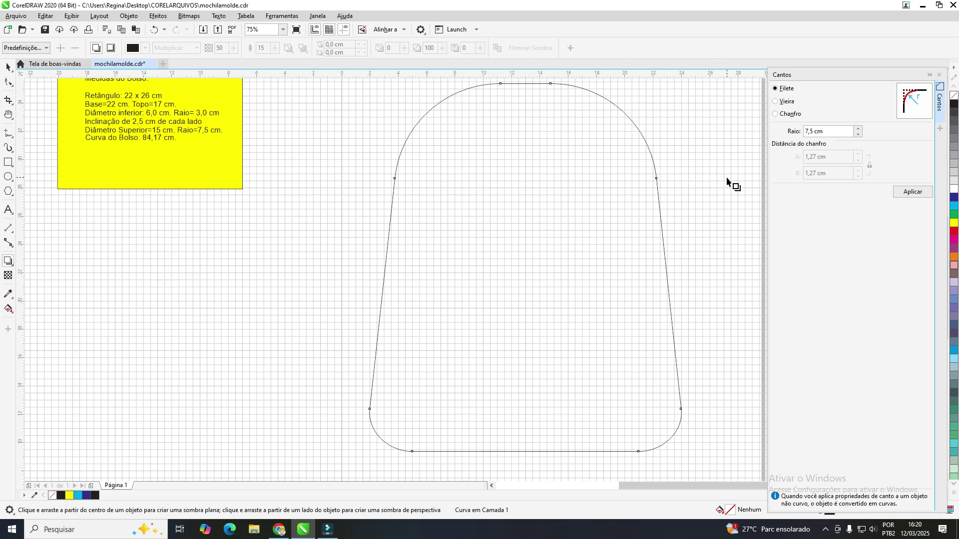
{"action": "left_click", "coordinate": [8, 67]}
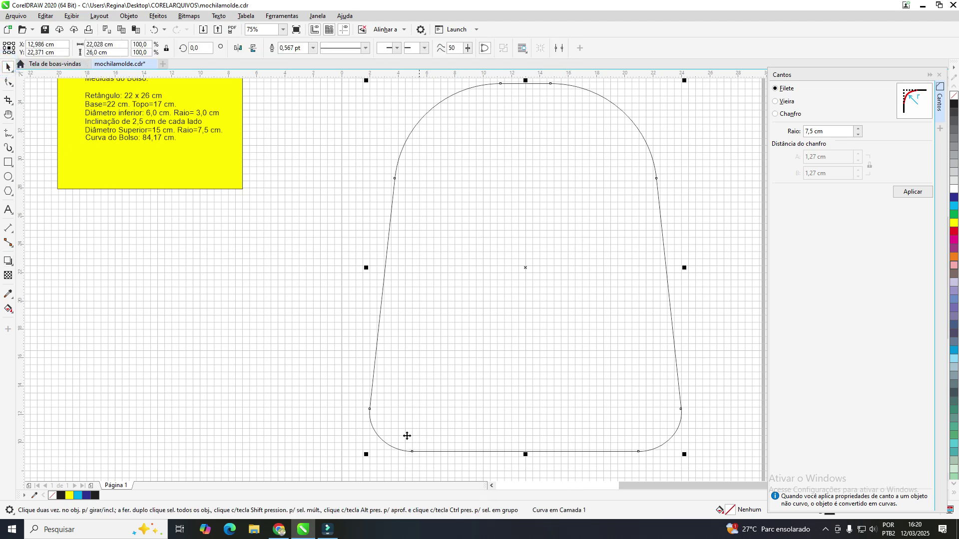
Check the pocket outline's total curve length in its object properties.
{"action": "right_click", "coordinate": [400, 156]}
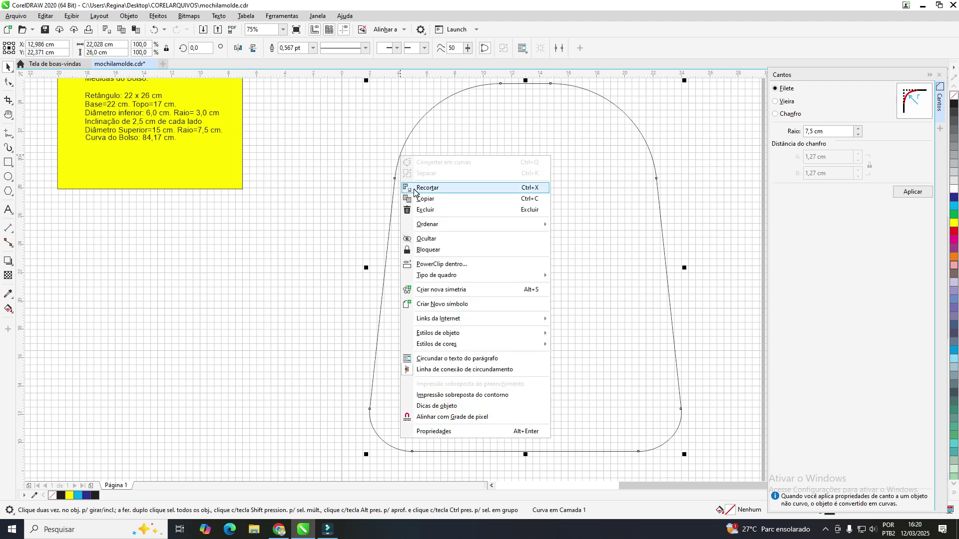
{"action": "left_click", "coordinate": [450, 432]}
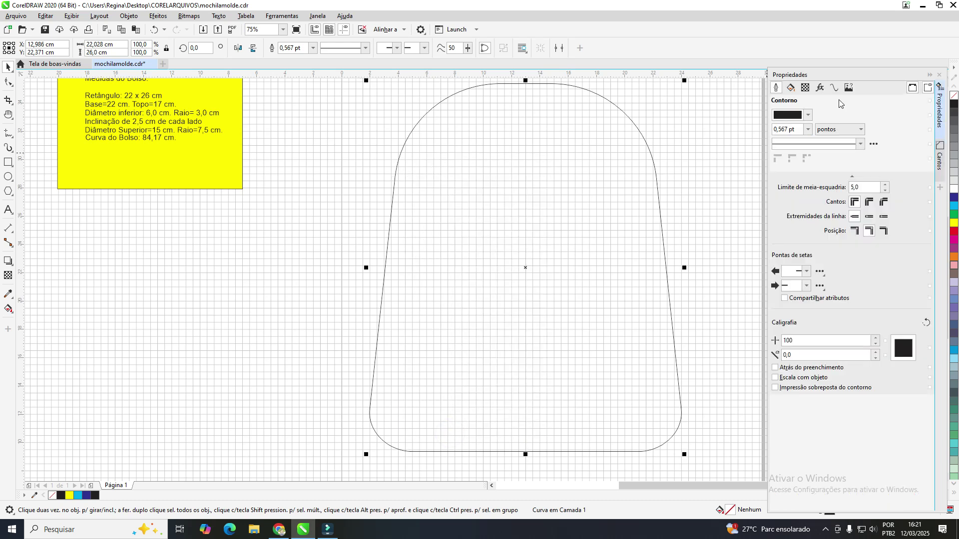
{"action": "left_click", "coordinate": [835, 89]}
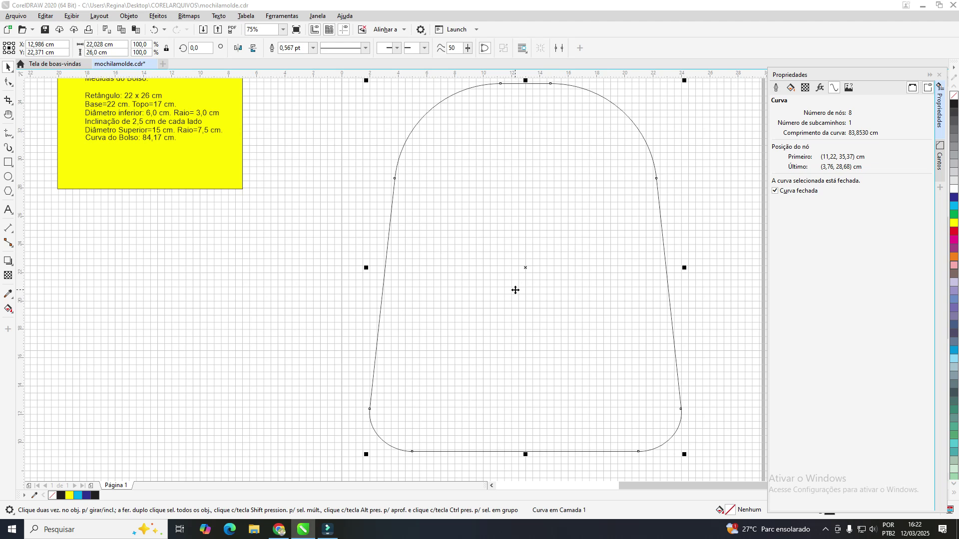
Switch to Chrome, watch the next part of the backpack pattern video, pause it and return to CorelDRAW.
{"action": "left_click", "coordinate": [279, 529]}
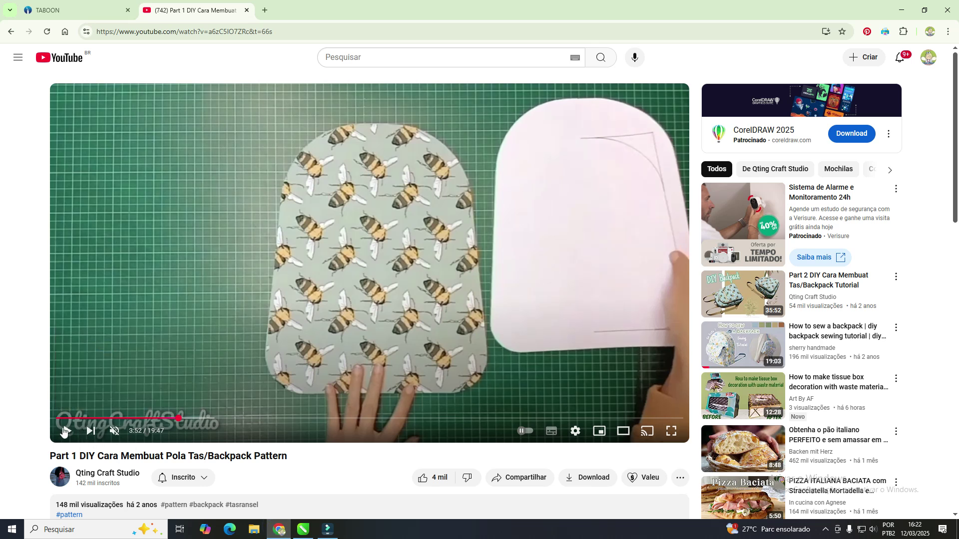
{"action": "left_click", "coordinate": [65, 431]}
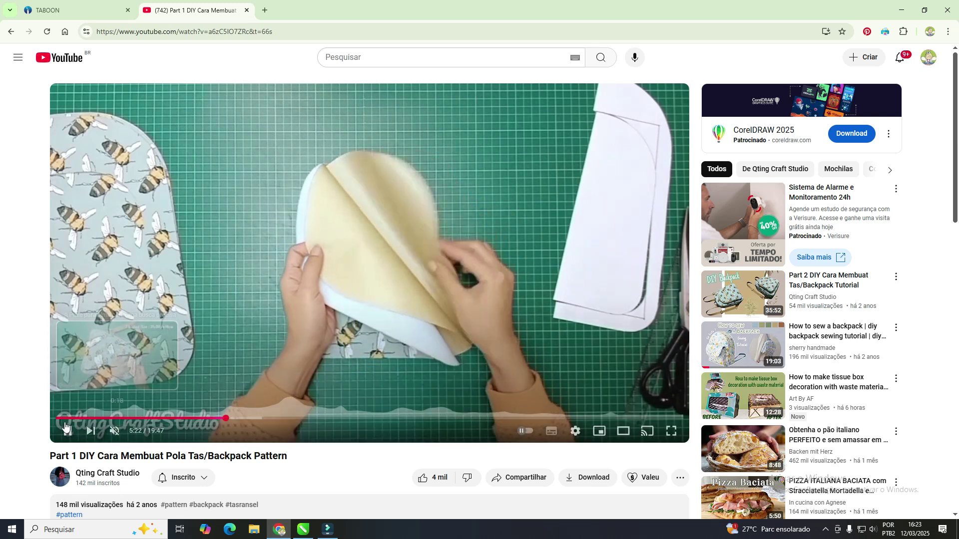
{"action": "left_click", "coordinate": [64, 427]}
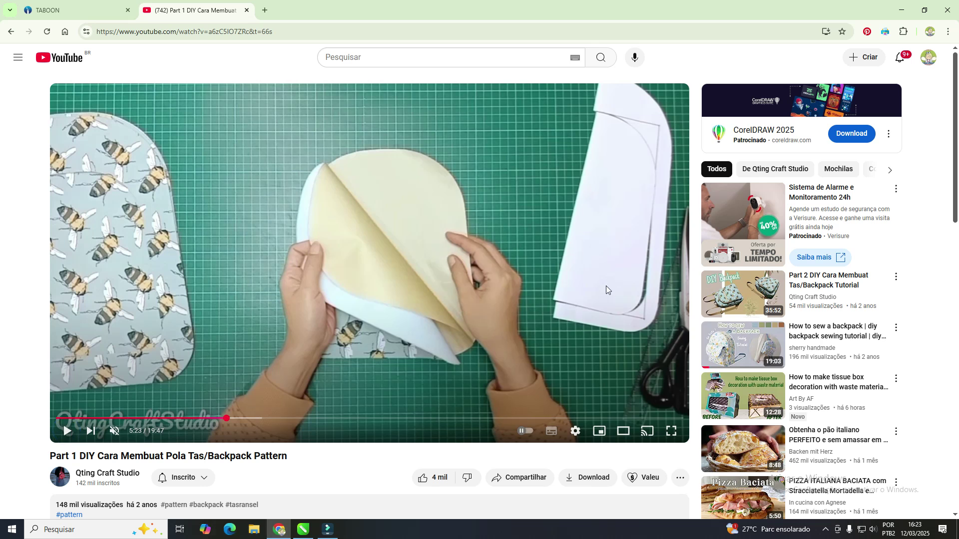
{"action": "mouse_move", "coordinate": [307, 531]}
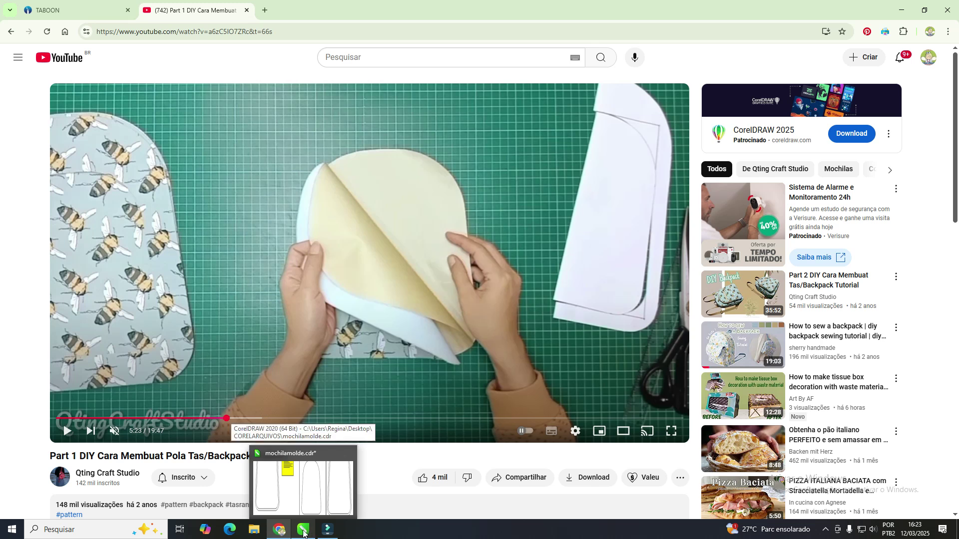
{"action": "left_click", "coordinate": [304, 531]}
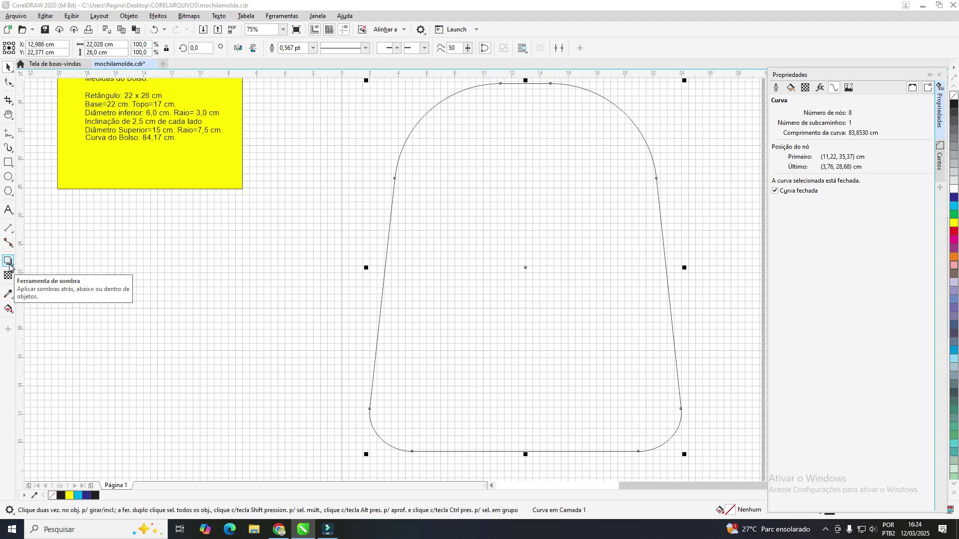
Add a one-step outside contour offset 0,75 cm around the pocket outline as its seam allowance.
{"action": "left_click", "coordinate": [158, 16]}
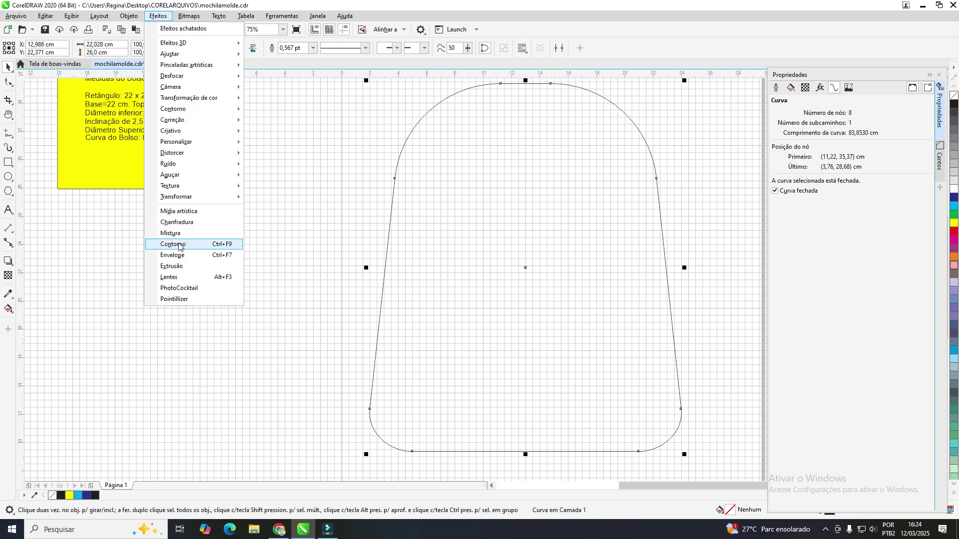
{"action": "left_click", "coordinate": [163, 245]}
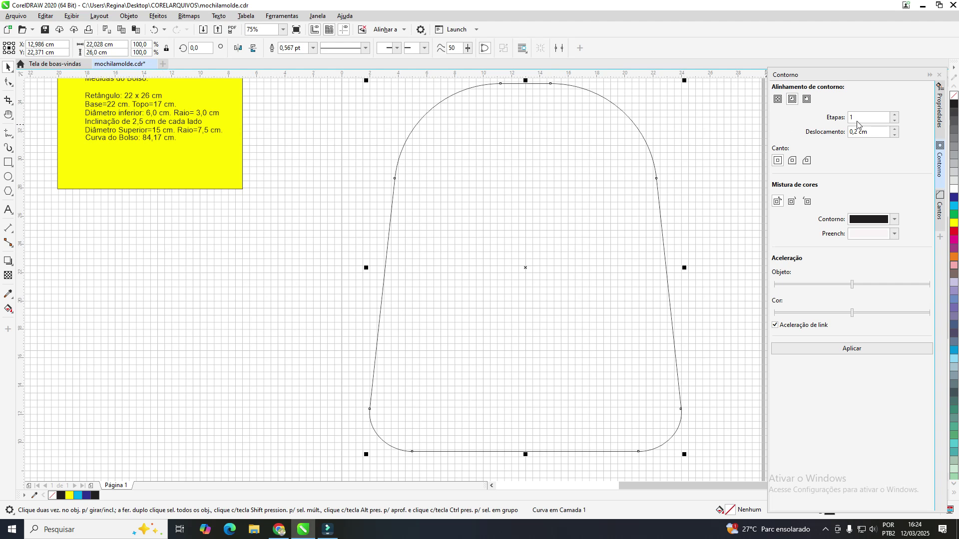
{"action": "double_click", "coordinate": [867, 132]}
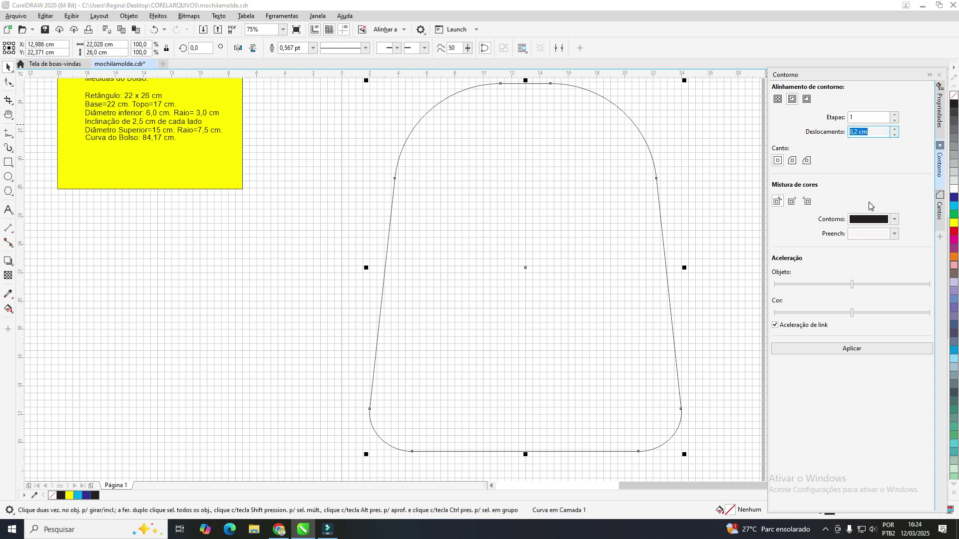
{"action": "type", "text": "0,75"}
{"action": "left_click", "coordinate": [807, 99]}
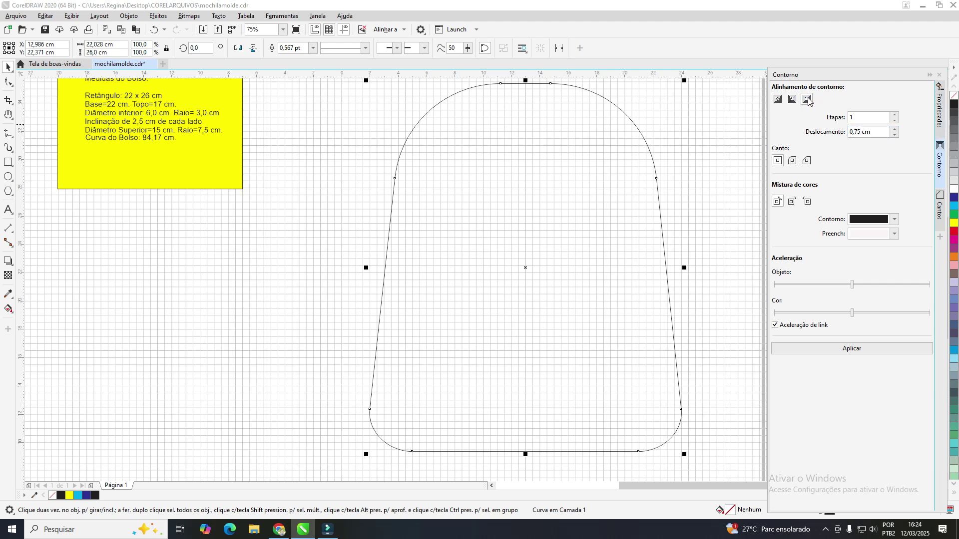
{"action": "left_click", "coordinate": [852, 349]}
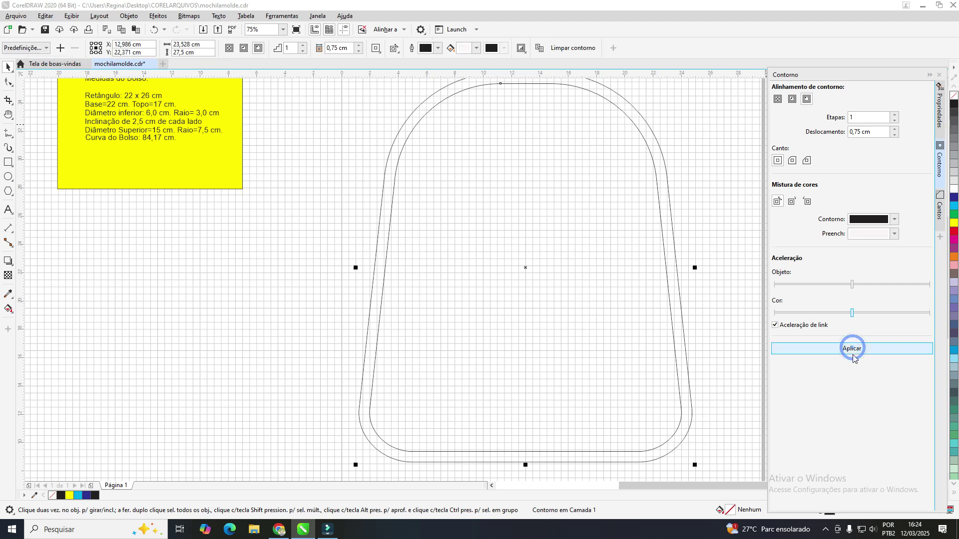
{"action": "left_click", "coordinate": [827, 531]}
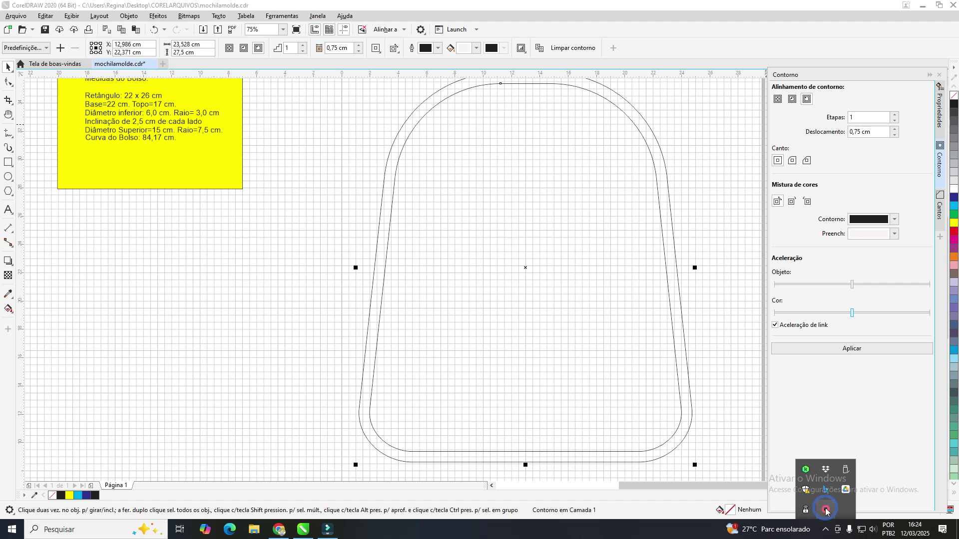
{"action": "right_click", "coordinate": [825, 510]}
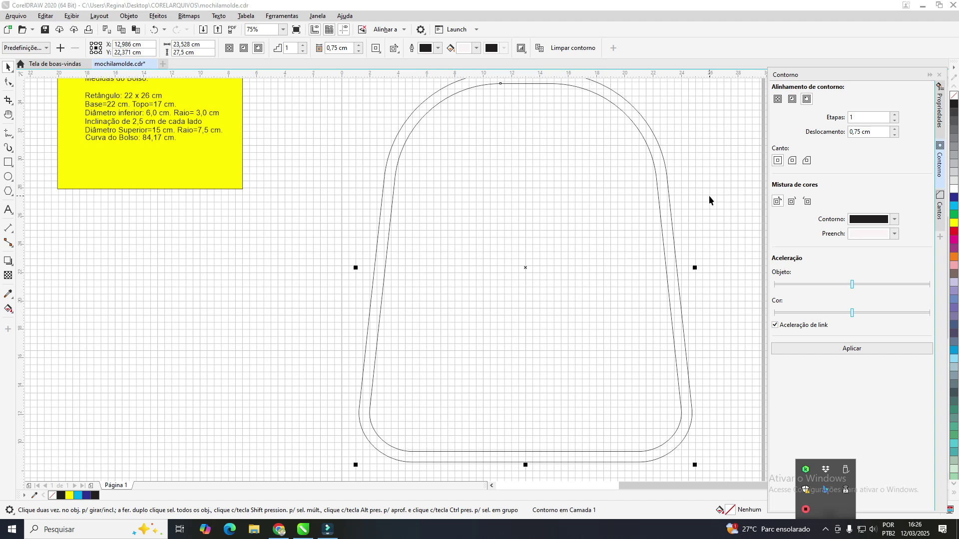
Group the pocket outline together with its outer seam allowance contour.
{"action": "scroll", "coordinate": [708, 196], "scroll_direction": "down", "scroll_amount": 2}
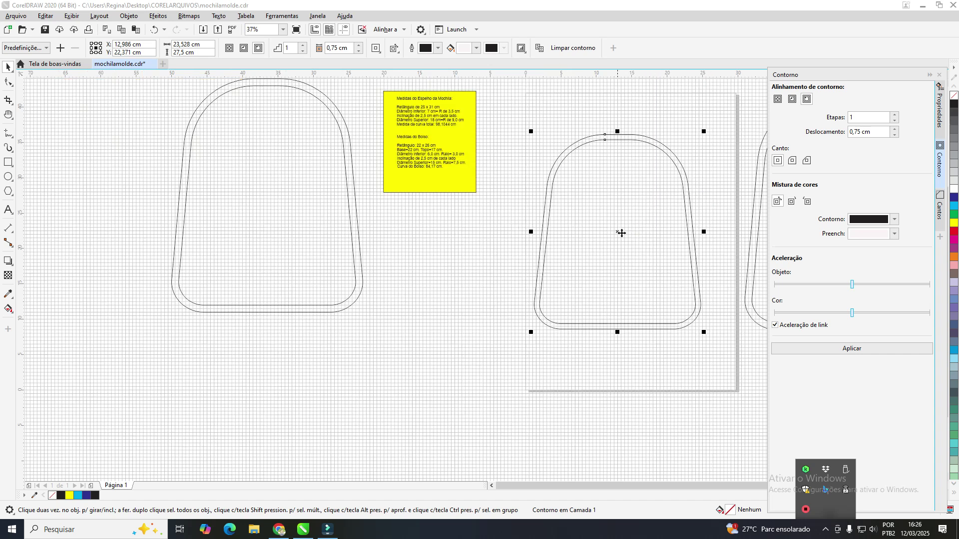
{"action": "left_click", "coordinate": [576, 136]}
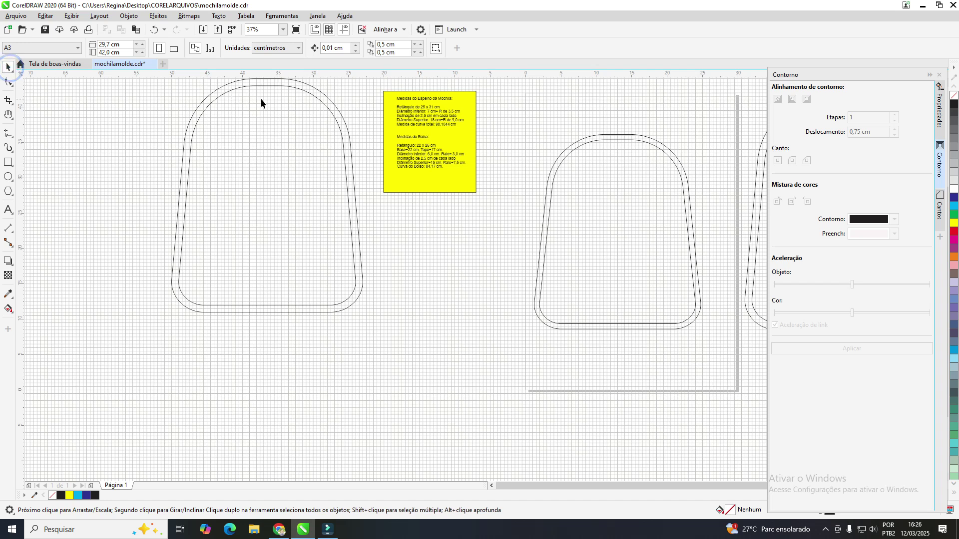
{"action": "left_click_drag", "start_coordinate": [514, 113], "coordinate": [721, 360]}
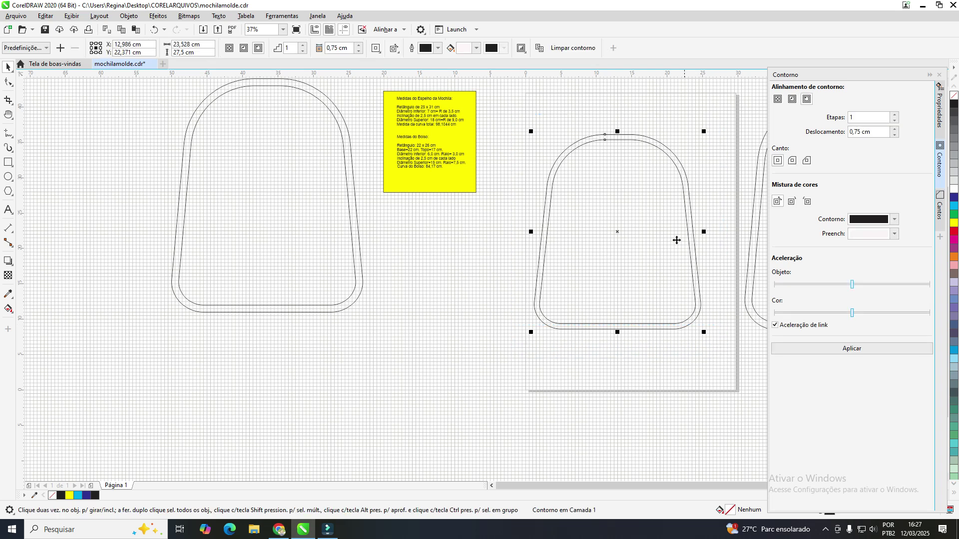
{"action": "left_click", "coordinate": [131, 18]}
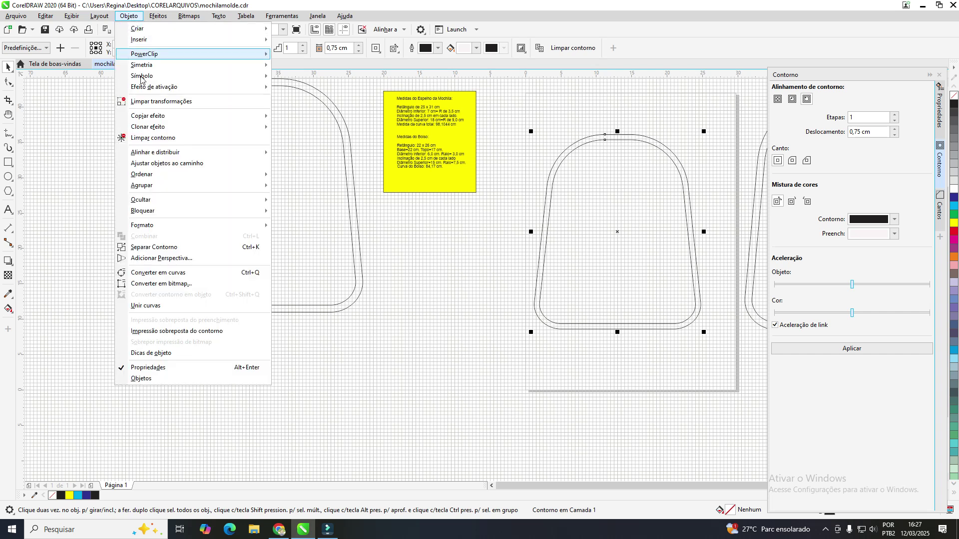
{"action": "mouse_move", "coordinate": [145, 187]}
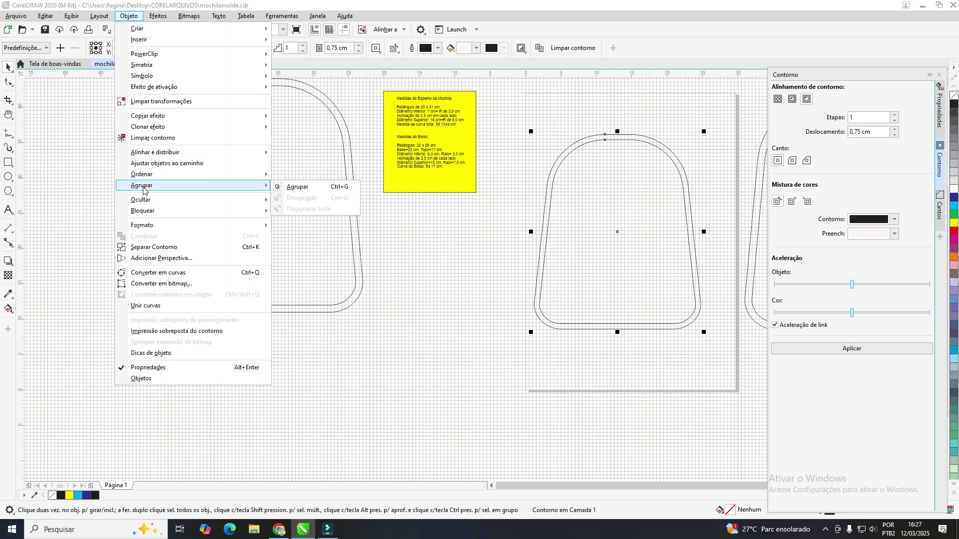
{"action": "left_click", "coordinate": [299, 189]}
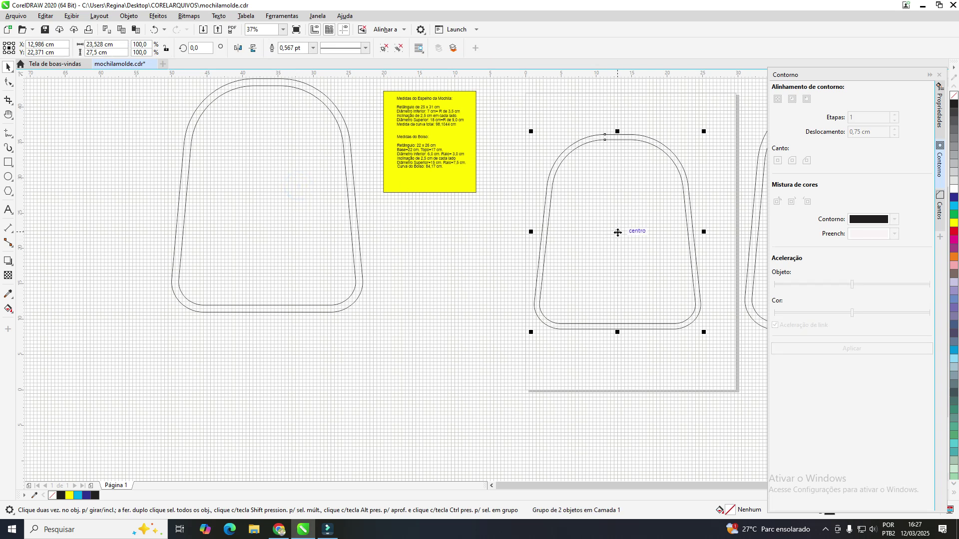
Lay the pocket group inside the larger backpack panel to compare them, and return it to the page at X 9,5 cm, Y 21,5 cm.
{"action": "left_click_drag", "start_coordinate": [618, 232], "coordinate": [268, 202]}
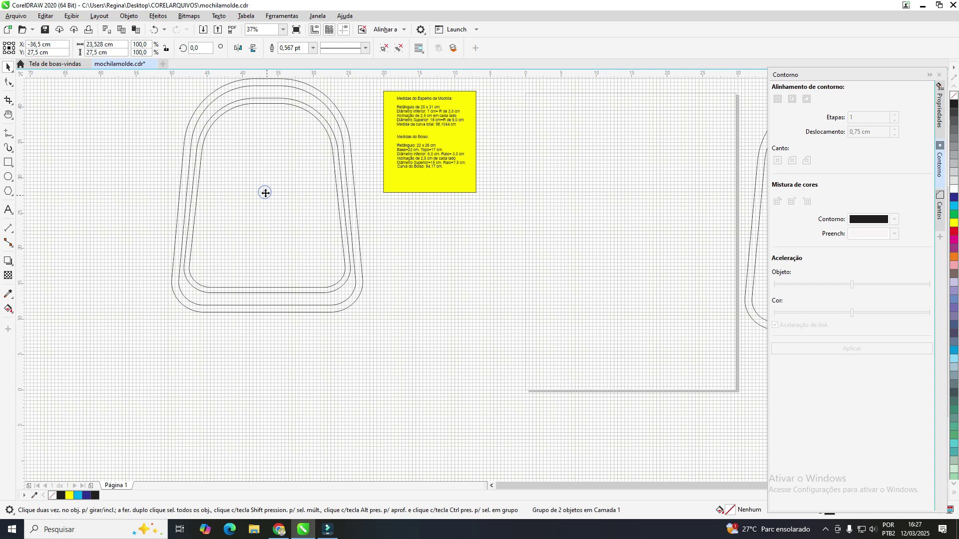
{"action": "left_click_drag", "start_coordinate": [265, 194], "coordinate": [266, 202]}
{"action": "left_click", "coordinate": [266, 206]}
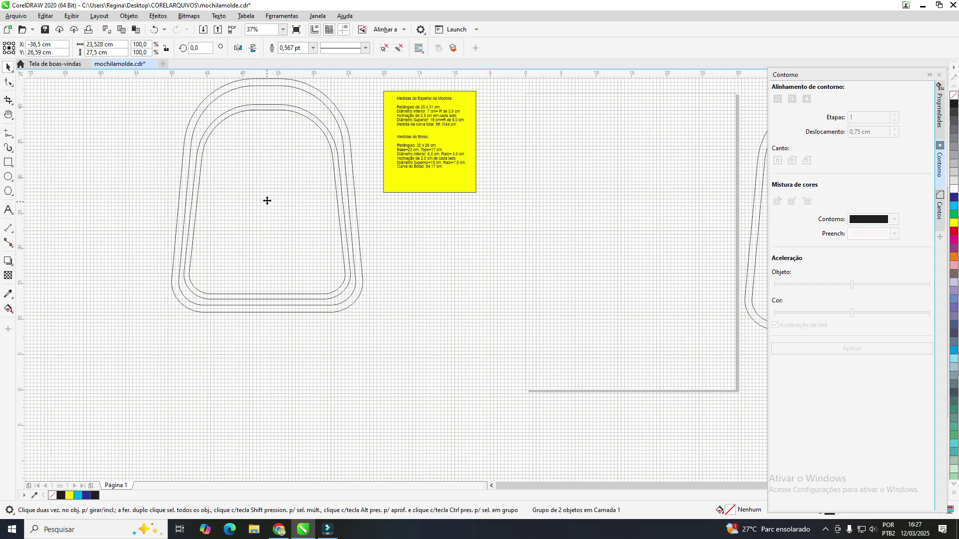
{"action": "left_click_drag", "start_coordinate": [270, 202], "coordinate": [592, 243]}
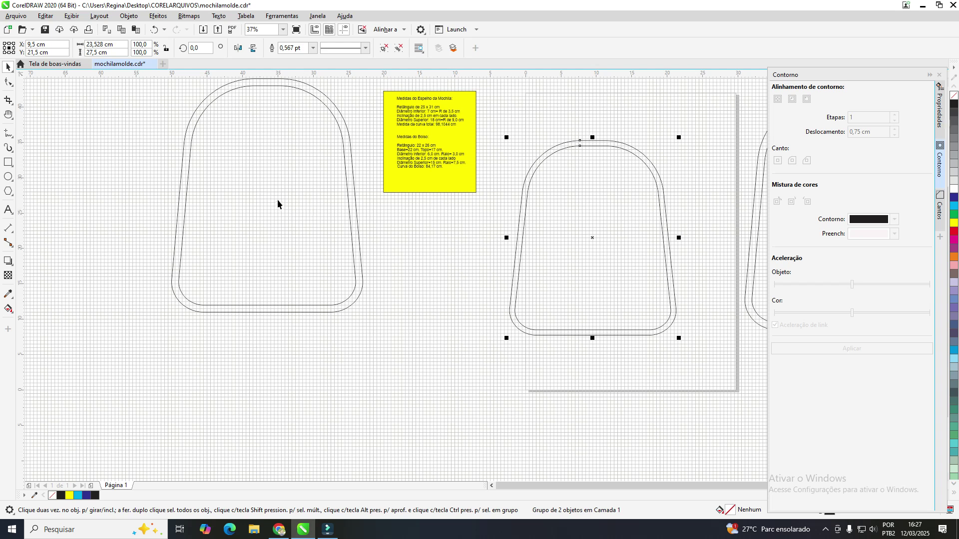
Move the large backpack panel closer to the pocket, and place the yellow measurements note on its left, enlarged to about 15,7 x 17,2 cm.
{"action": "left_click", "coordinate": [266, 194]}
{"action": "left_click_drag", "start_coordinate": [268, 194], "coordinate": [353, 262]}
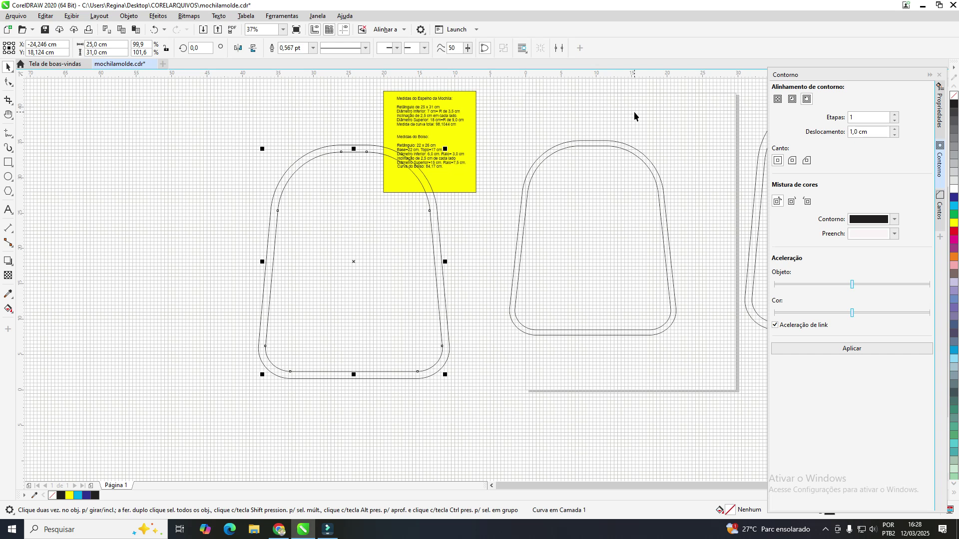
{"action": "left_click", "coordinate": [455, 119]}
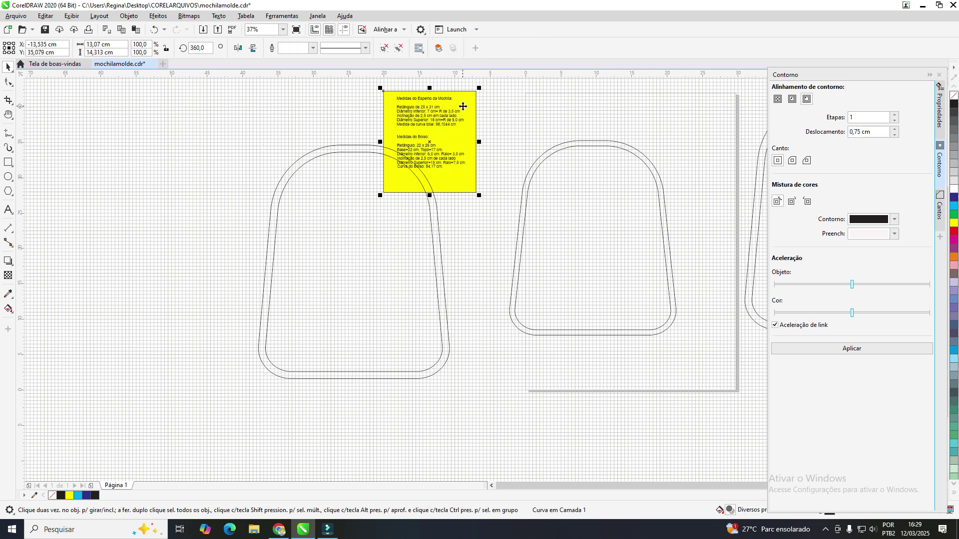
{"action": "left_click_drag", "start_coordinate": [462, 97], "coordinate": [170, 115]}
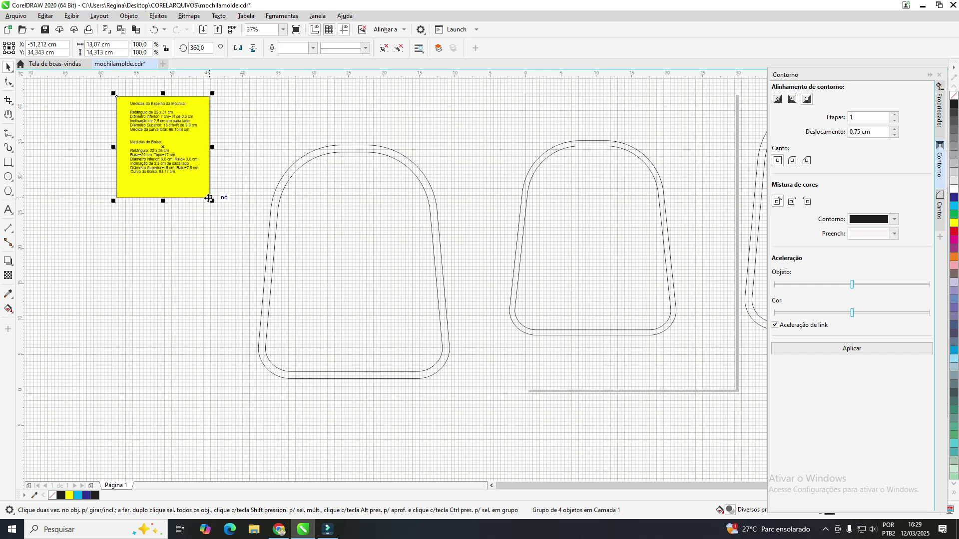
{"action": "left_click_drag", "start_coordinate": [210, 198], "coordinate": [229, 219]}
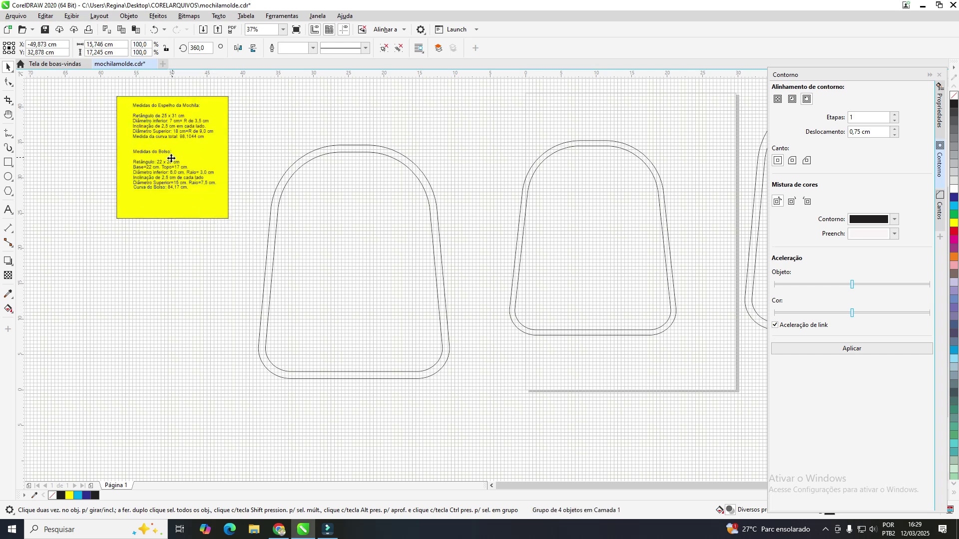
{"action": "left_click_drag", "start_coordinate": [172, 159], "coordinate": [145, 186]}
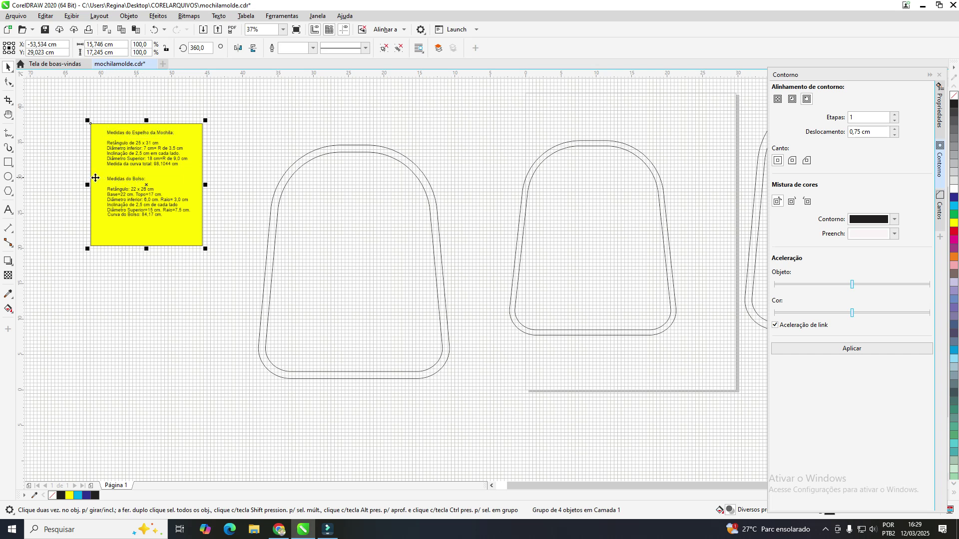
Add the label "Bolso frontal da Mochila" in 24 pt Arial inside the pocket outline.
{"action": "left_click", "coordinate": [338, 179]}
{"action": "left_click", "coordinate": [592, 207]}
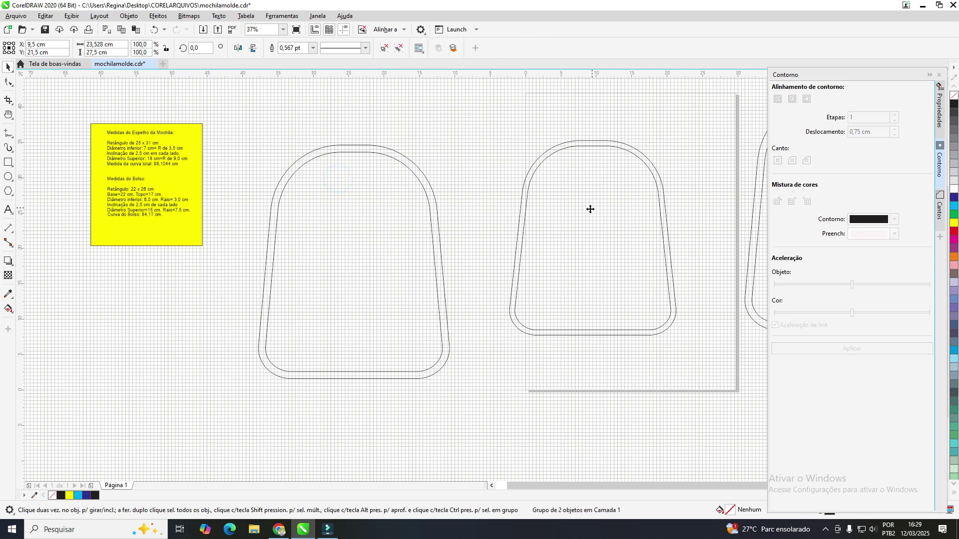
{"action": "mouse_move", "coordinate": [592, 208]}
{"action": "left_mouse_down"}
{"action": "mouse_move", "coordinate": [370, 248]}
{"action": "mouse_move", "coordinate": [358, 240]}
{"action": "mouse_move", "coordinate": [554, 235]}
{"action": "mouse_move", "coordinate": [593, 208]}
{"action": "left_mouse_up"}
{"action": "left_click", "coordinate": [8, 211]}
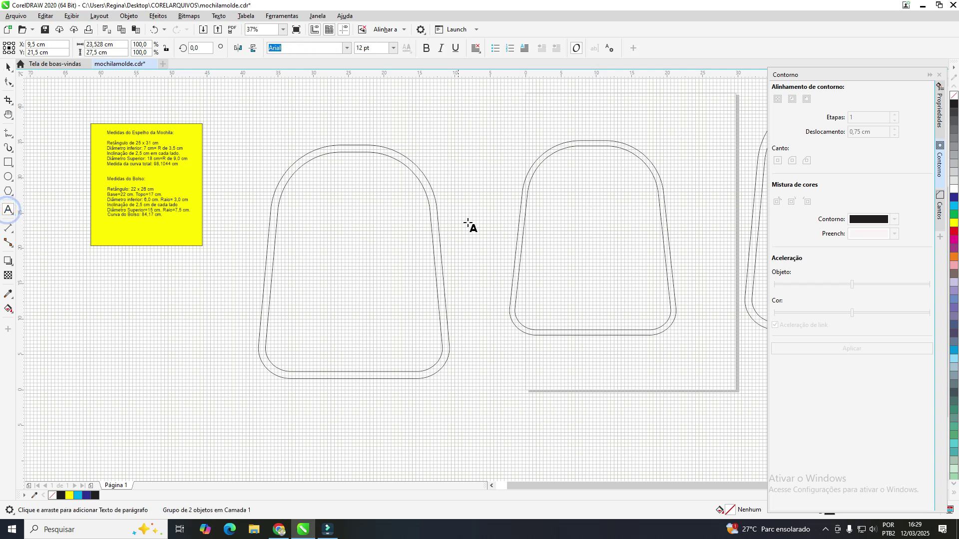
{"action": "left_click", "coordinate": [563, 235]}
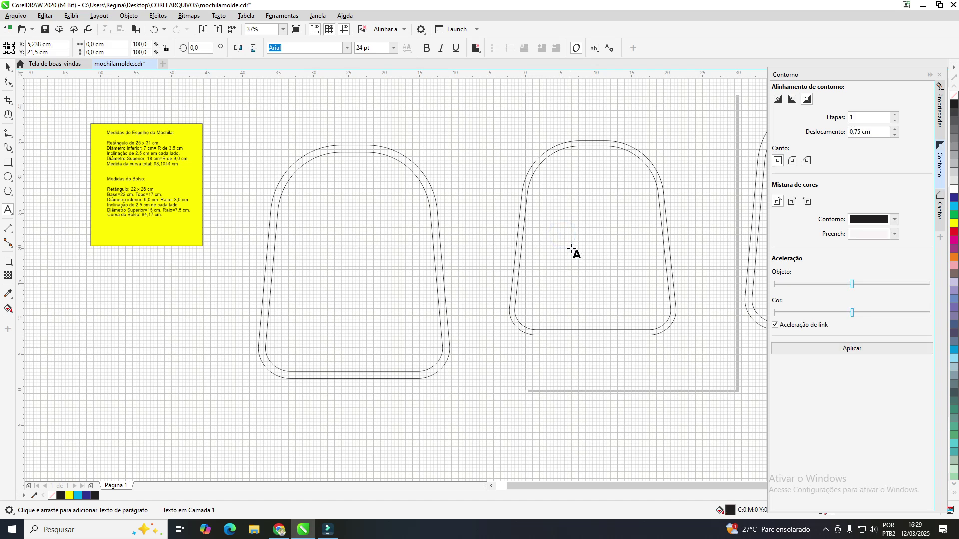
{"action": "type", "text": "F"}
{"action": "key", "text": "BackSpace"}
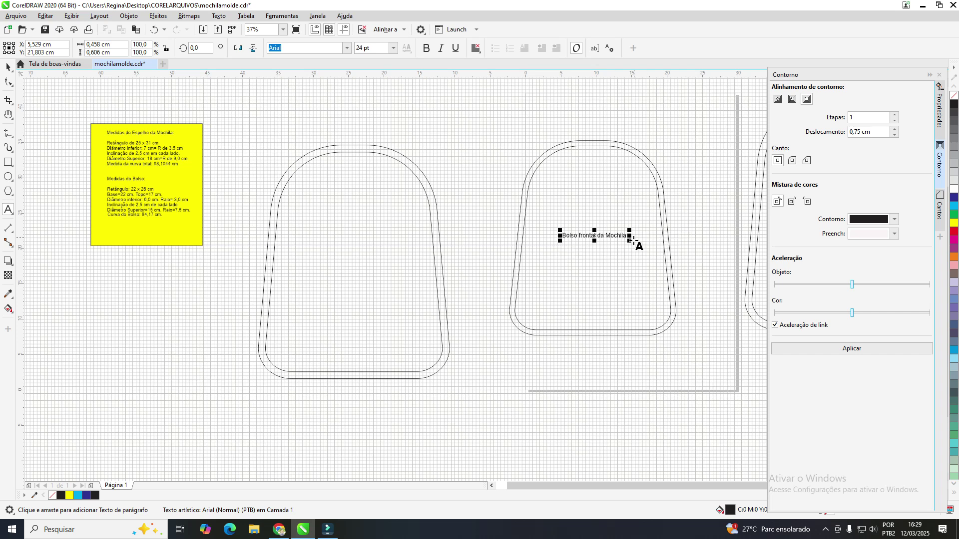
Enlarge the pocket label to about 31 pt and centre it within the pocket at X 9,5 cm, Y 21,5 cm.
{"action": "left_click", "coordinate": [632, 239]}
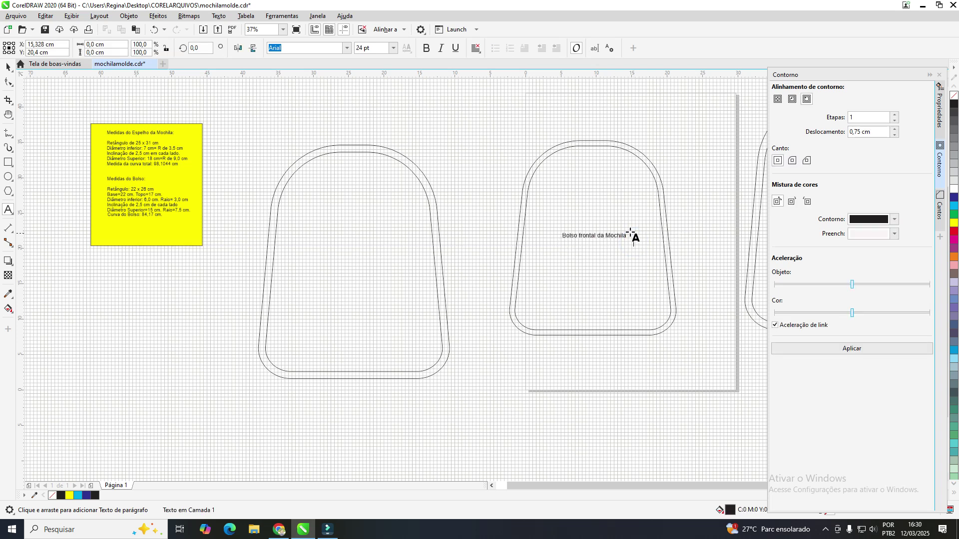
{"action": "left_click", "coordinate": [629, 234]}
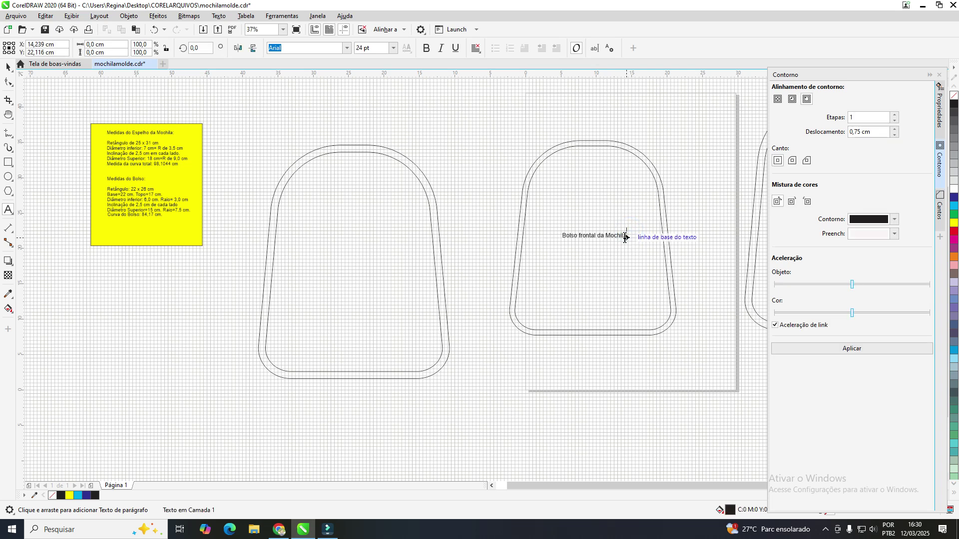
{"action": "left_click", "coordinate": [625, 238]}
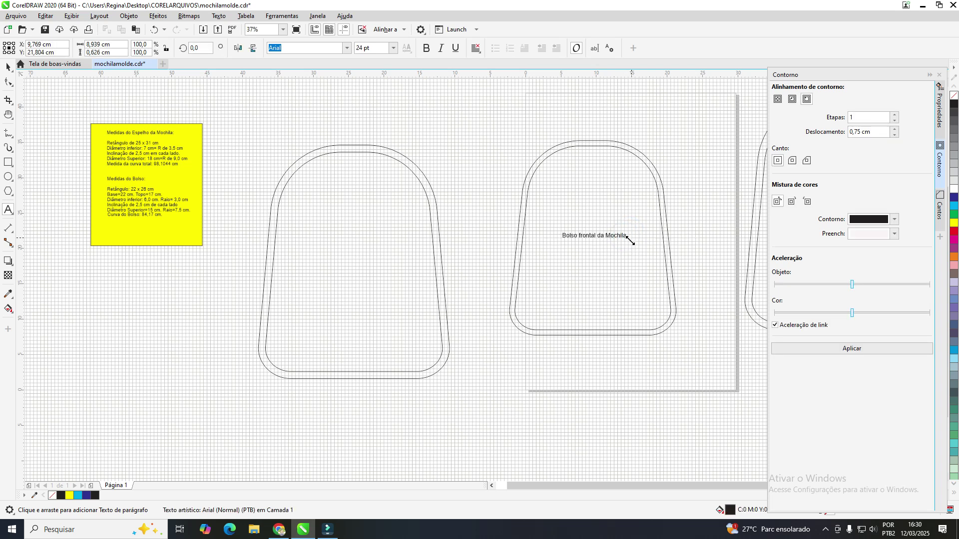
{"action": "left_click_drag", "start_coordinate": [631, 240], "coordinate": [593, 239]}
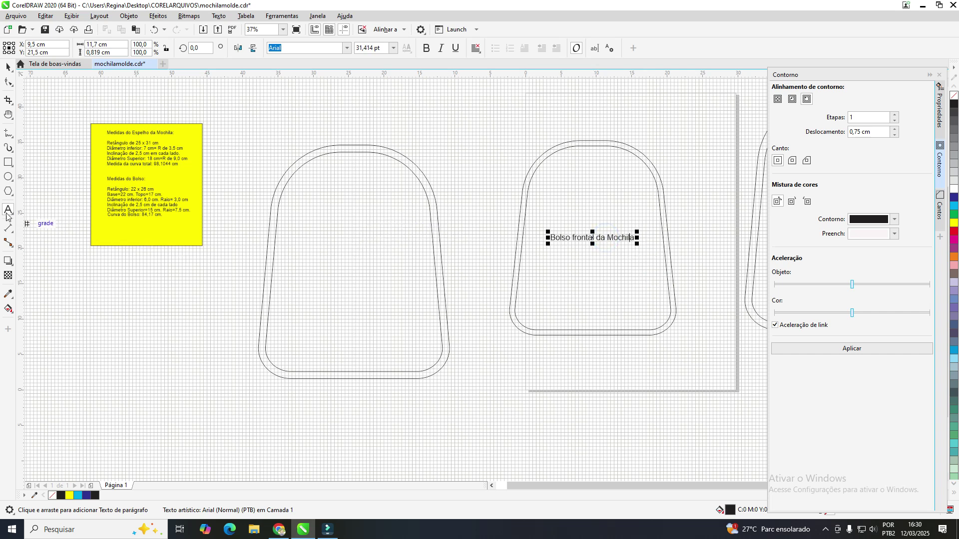
Add the label "Espelho da Mochila" in Arial inside the large backpack panel and enlarge it to about 45 pt.
{"action": "left_click", "coordinate": [321, 243]}
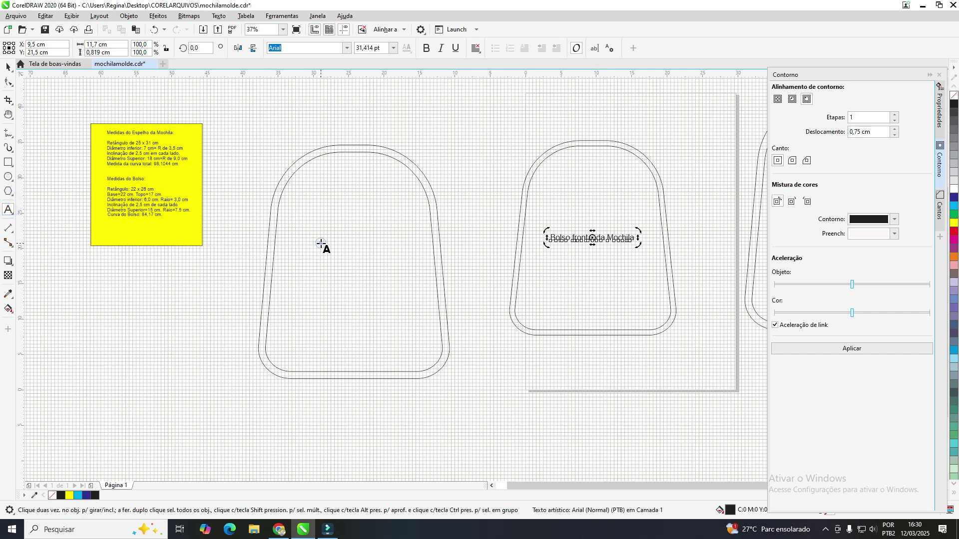
{"action": "left_click", "coordinate": [376, 260]}
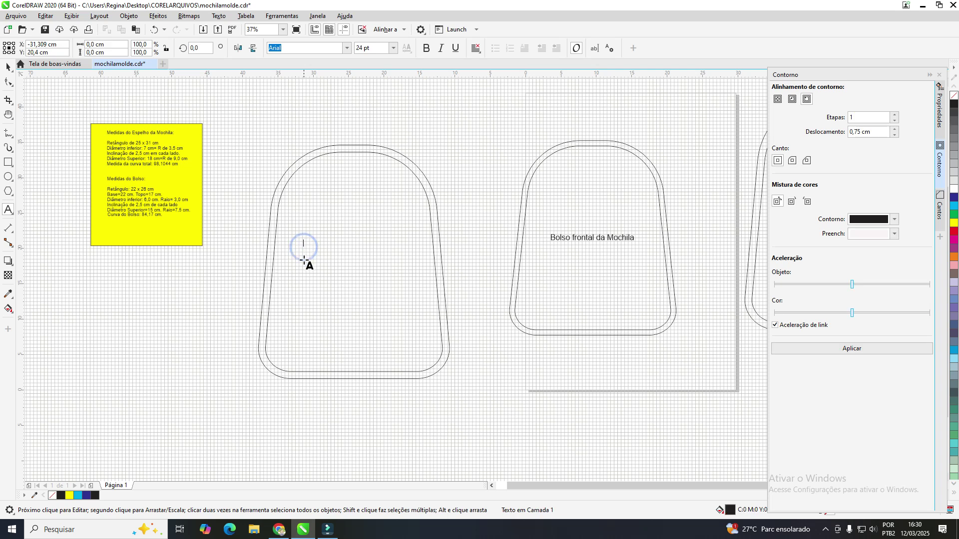
{"action": "type", "text": "spelho da Mochila"}
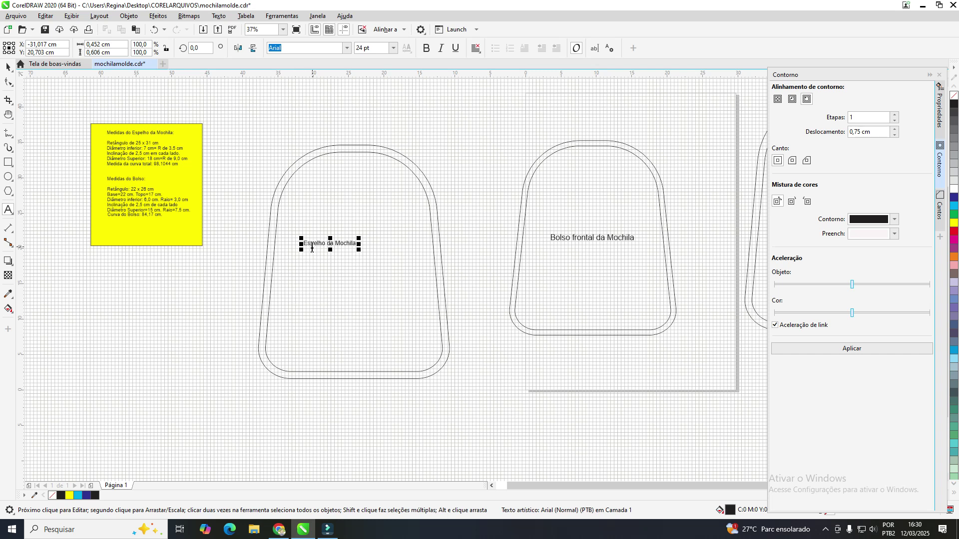
{"action": "left_click_drag", "start_coordinate": [360, 253], "coordinate": [400, 298]}
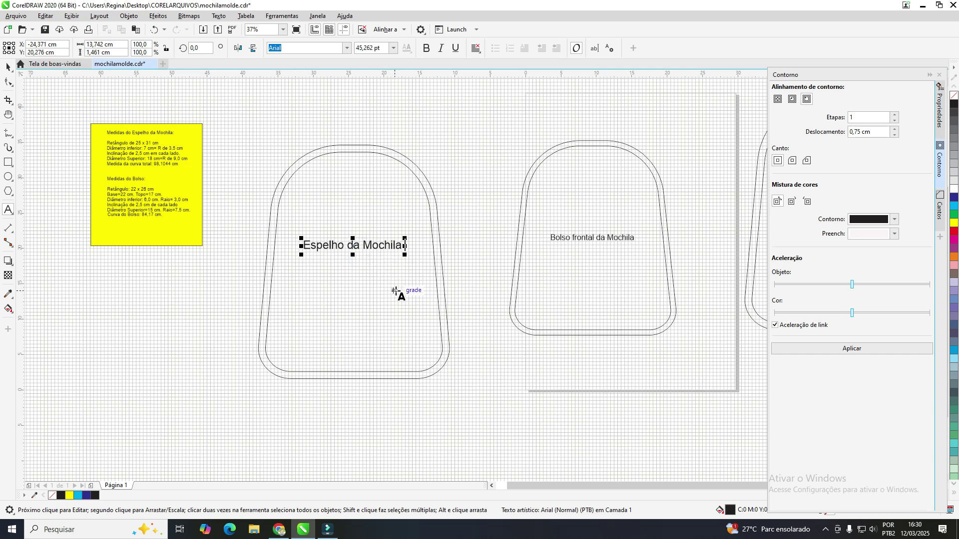
Enlarge the label "Bolso frontal da Mochila" to about 36 pt and select the pocket group.
{"action": "double_click", "coordinate": [606, 238]}
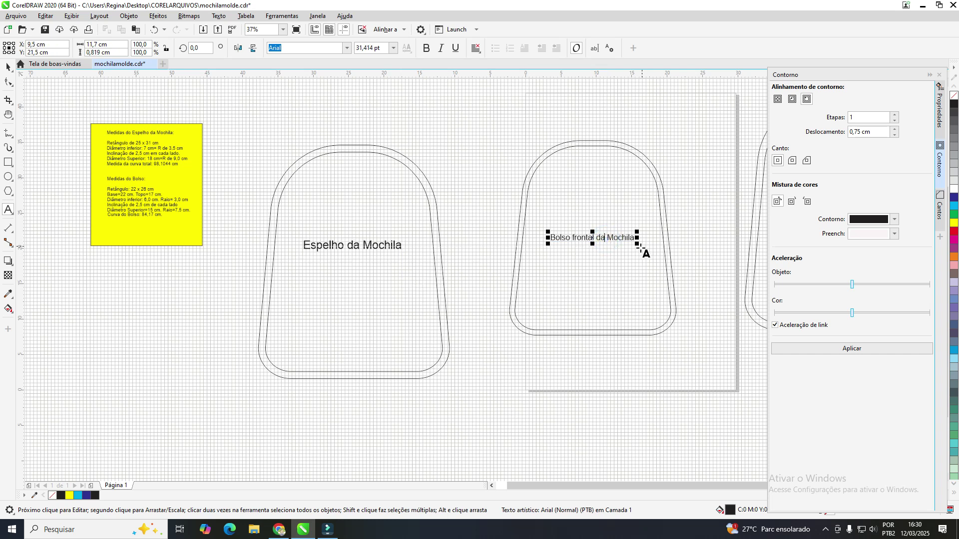
{"action": "left_click_drag", "start_coordinate": [637, 246], "coordinate": [647, 262]}
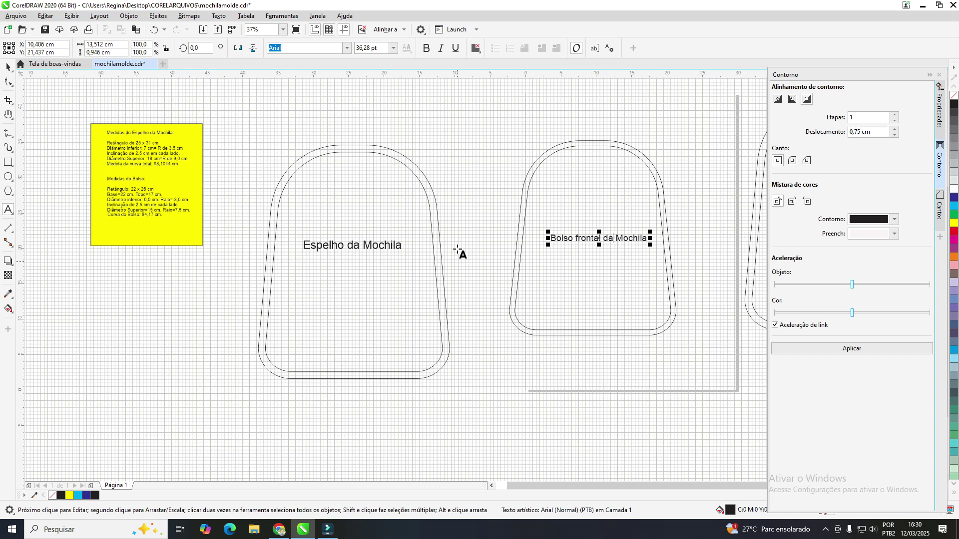
{"action": "left_click", "coordinate": [7, 66]}
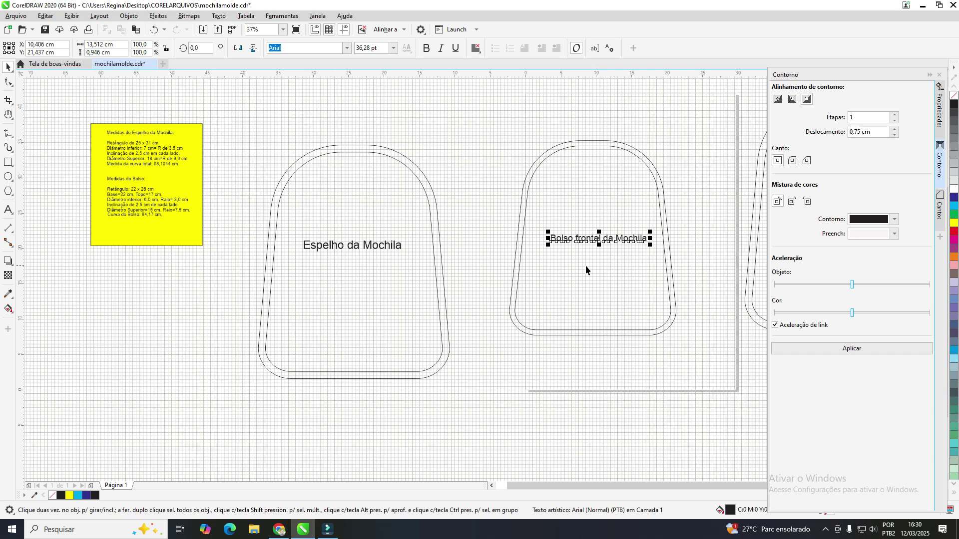
{"action": "left_click", "coordinate": [607, 269]}
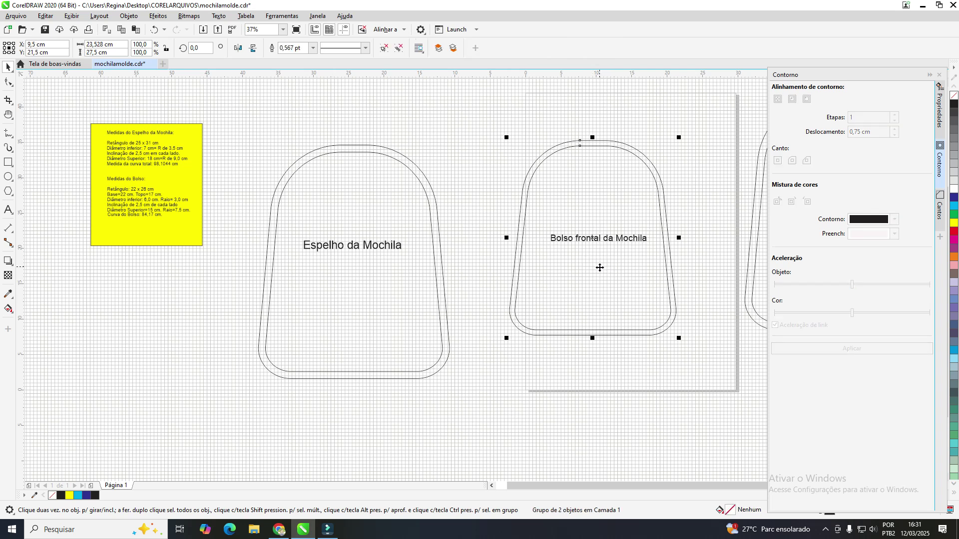
Switch to Chrome, watch the next part of the backpack pattern video and return to CorelDRAW.
{"action": "left_click", "coordinate": [279, 533]}
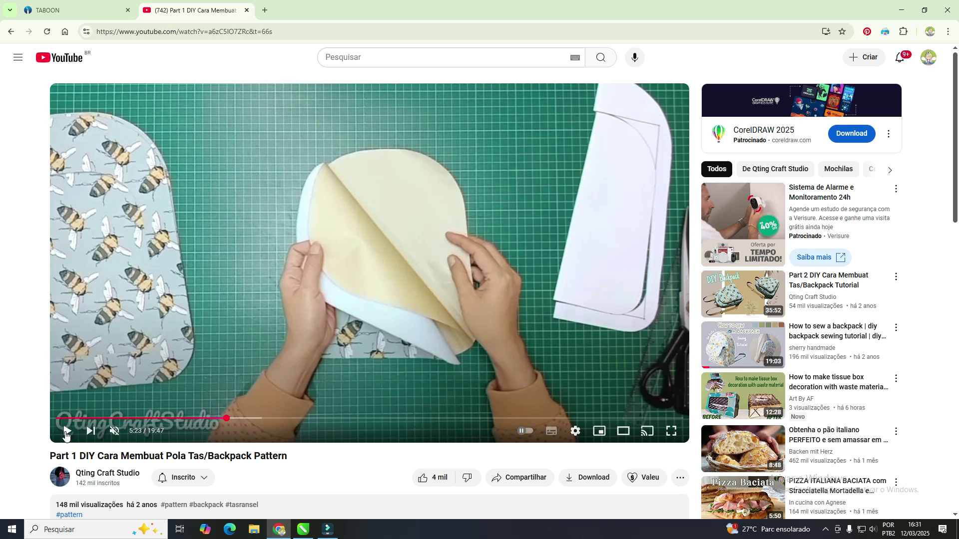
{"action": "left_click", "coordinate": [65, 434]}
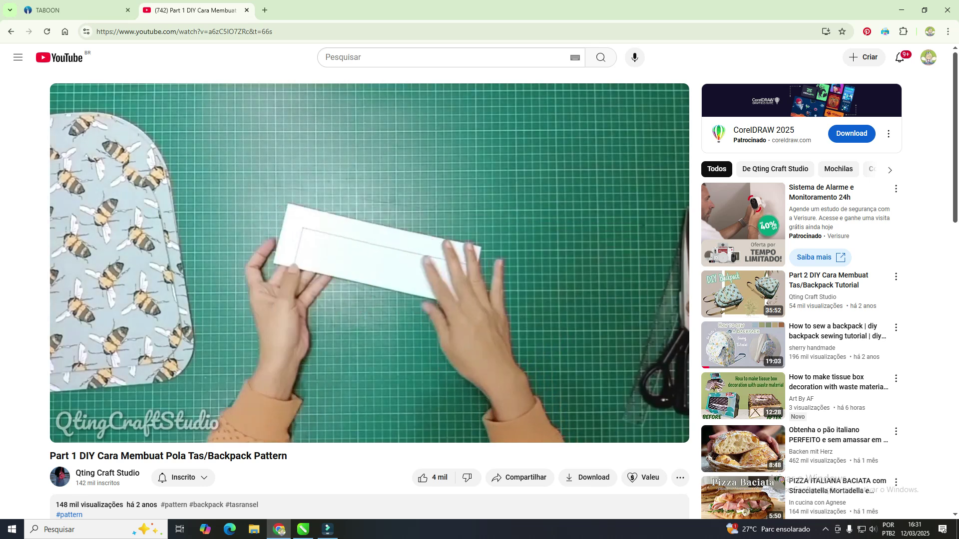
{"action": "mouse_move", "coordinate": [250, 425]}
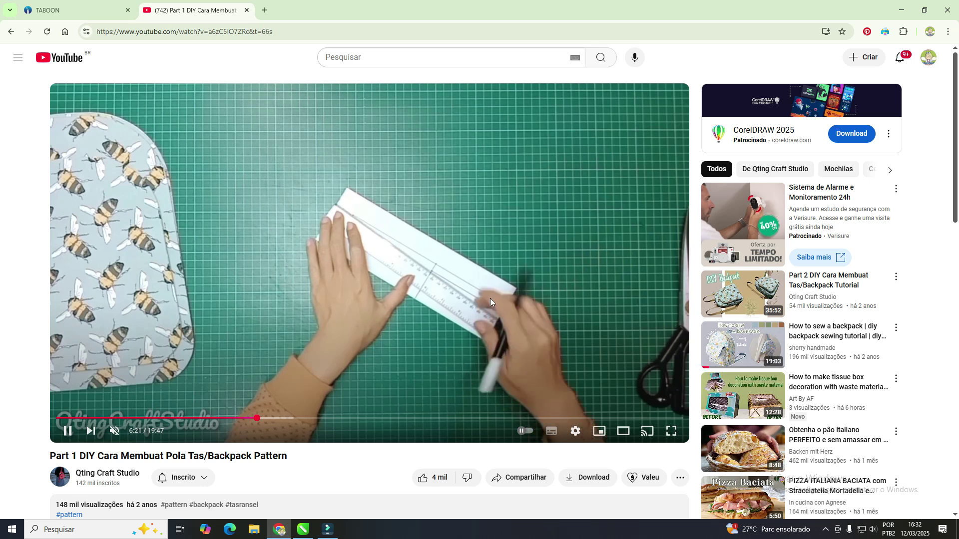
{"action": "mouse_move", "coordinate": [805, 330]}
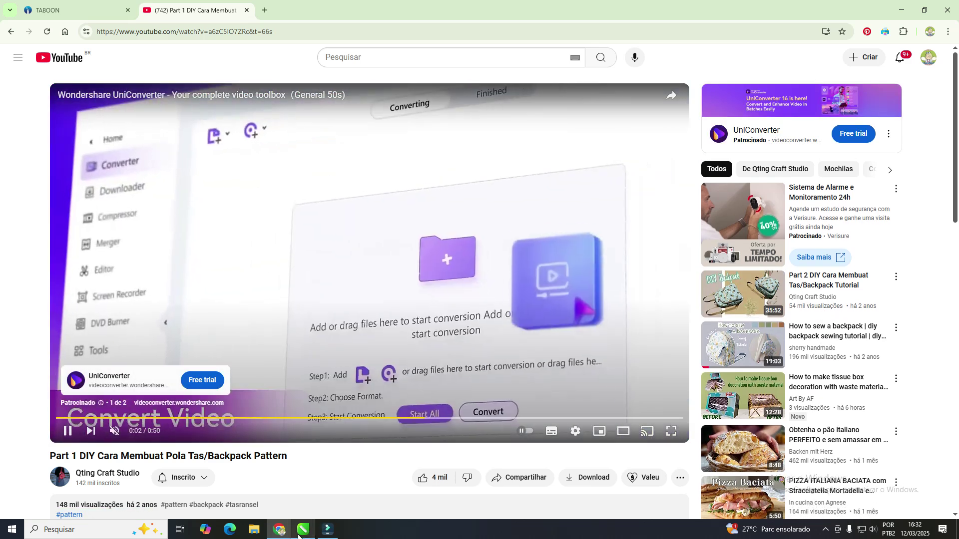
{"action": "left_click", "coordinate": [327, 528]}
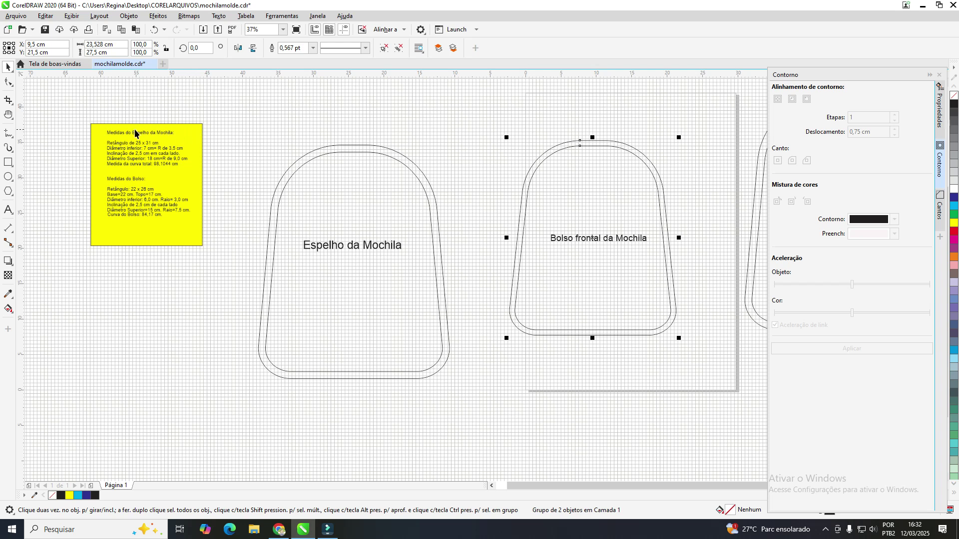
Draw a rectangle about 15,7 x 16,9 cm directly below the yellow measurements note, and give it a light pink outline and fill.
{"action": "left_click", "coordinate": [12, 165]}
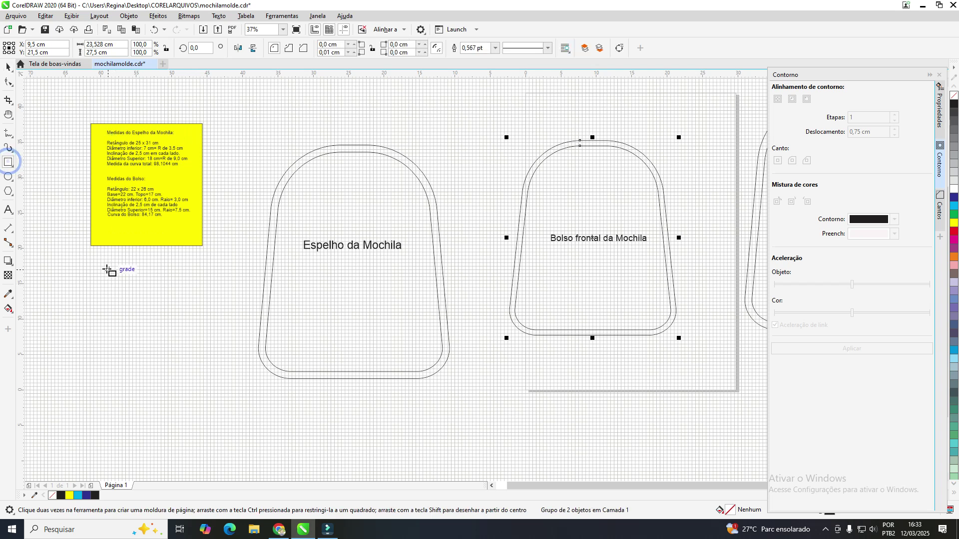
{"action": "left_click_drag", "start_coordinate": [90, 252], "coordinate": [206, 372]}
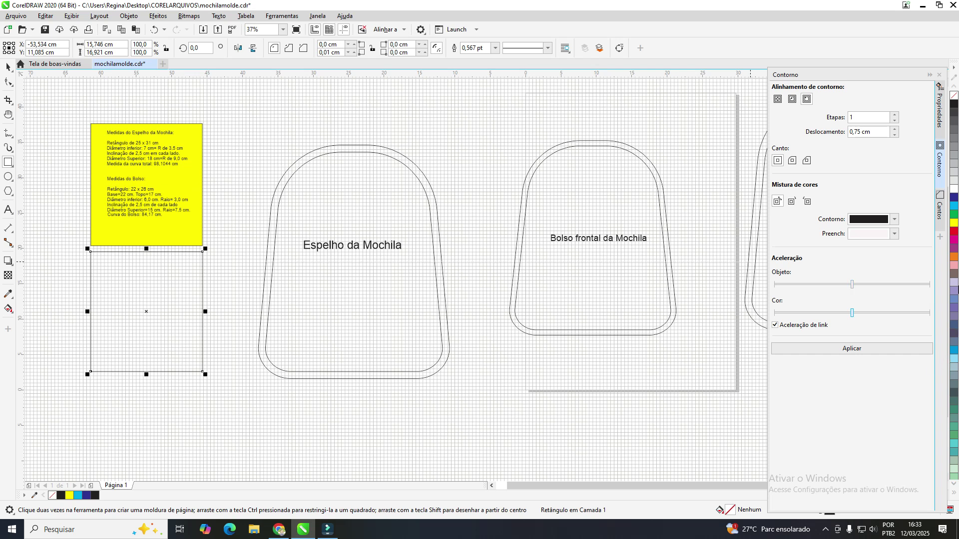
{"action": "right_click", "coordinate": [954, 265]}
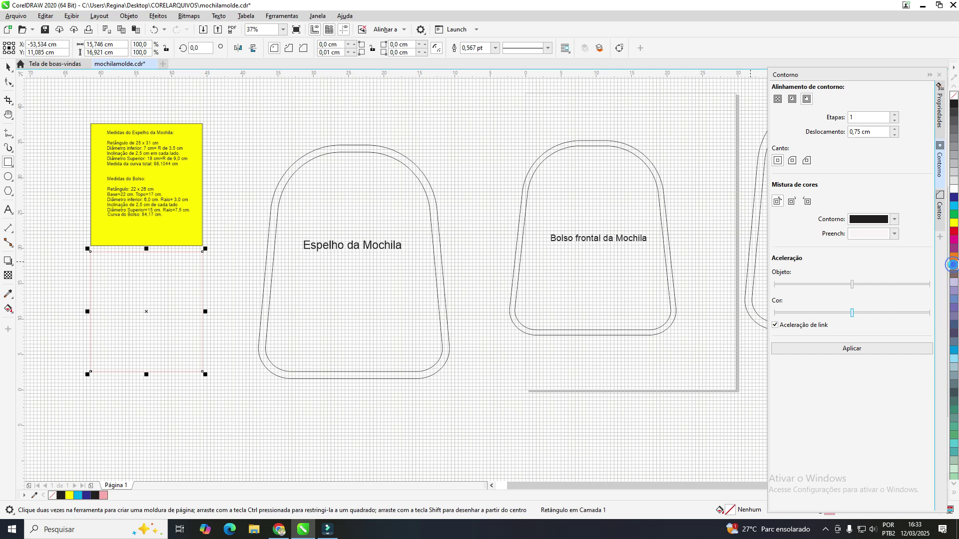
{"action": "left_click", "coordinate": [954, 267]}
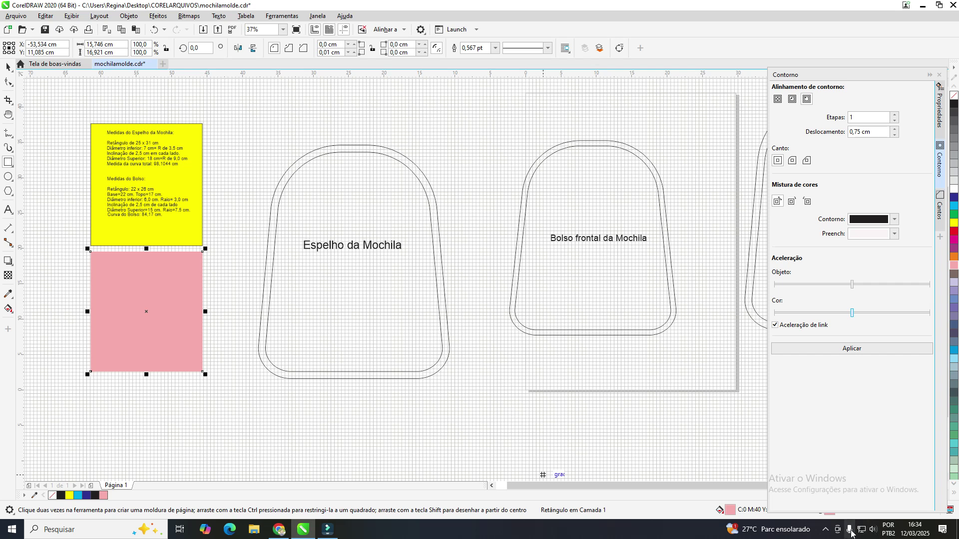
{"action": "left_click", "coordinate": [825, 531]}
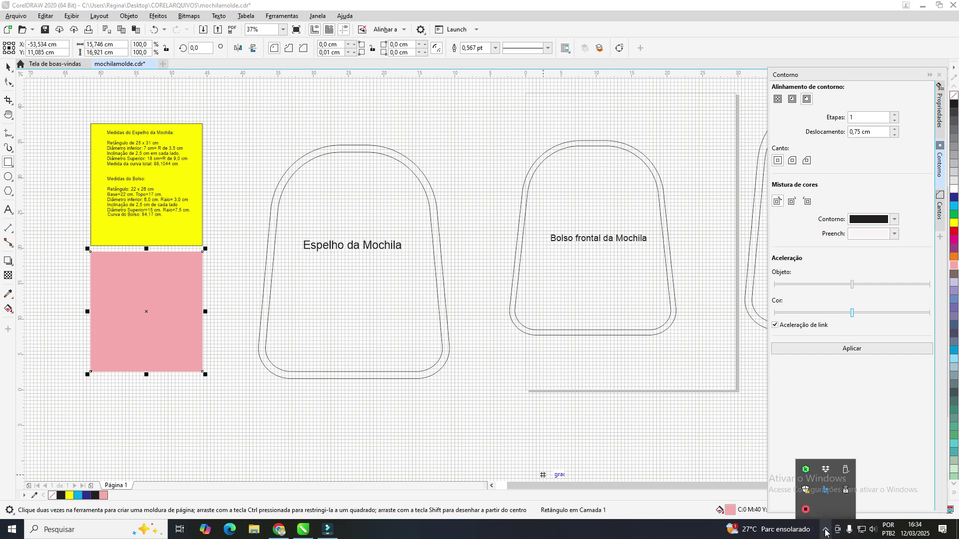